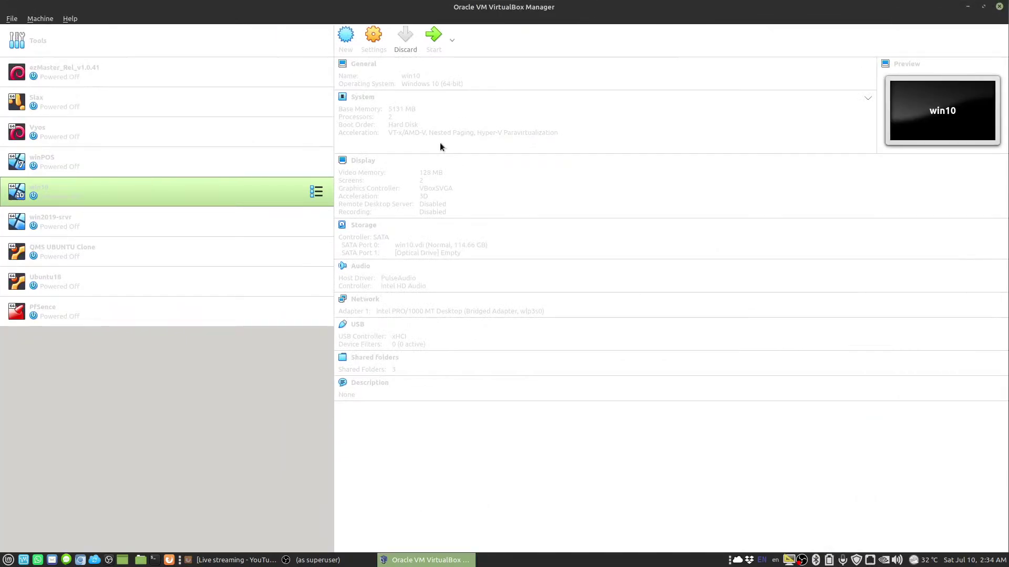
Remove the PfSence virtual machine and delete all its files
{"action": "left_click", "coordinate": [32, 313]}
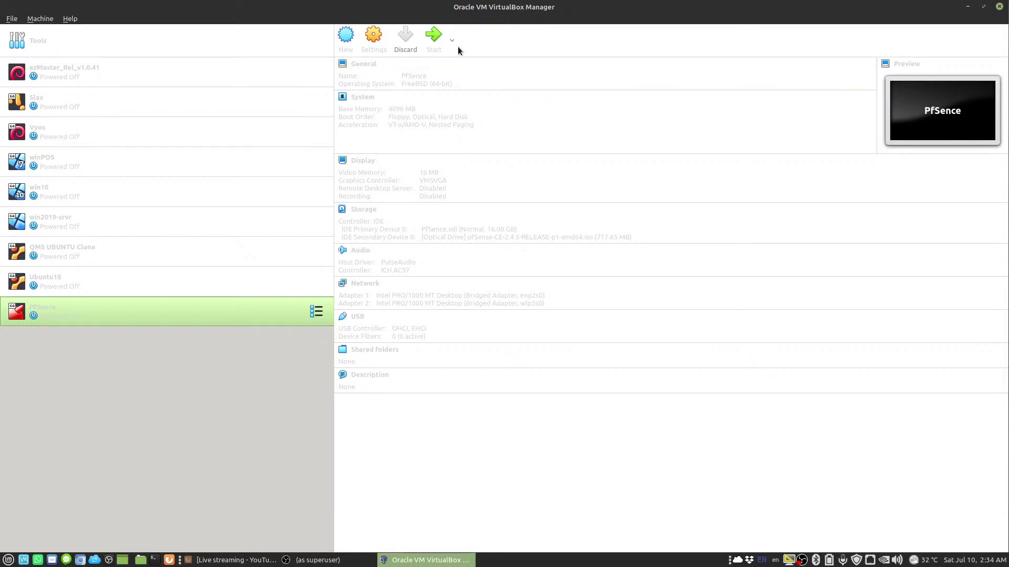
{"action": "right_click", "coordinate": [284, 308]}
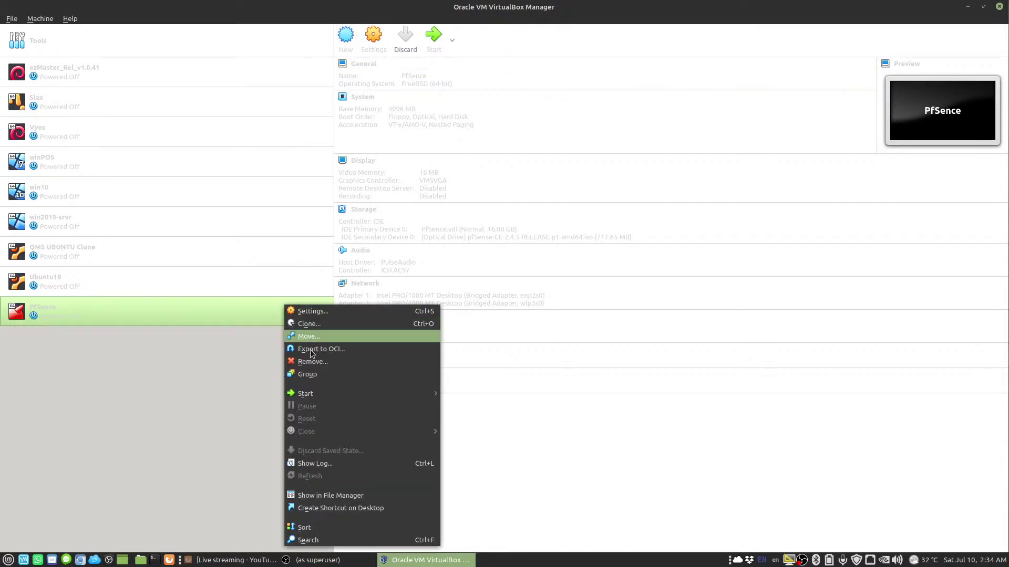
{"action": "left_click", "coordinate": [314, 363]}
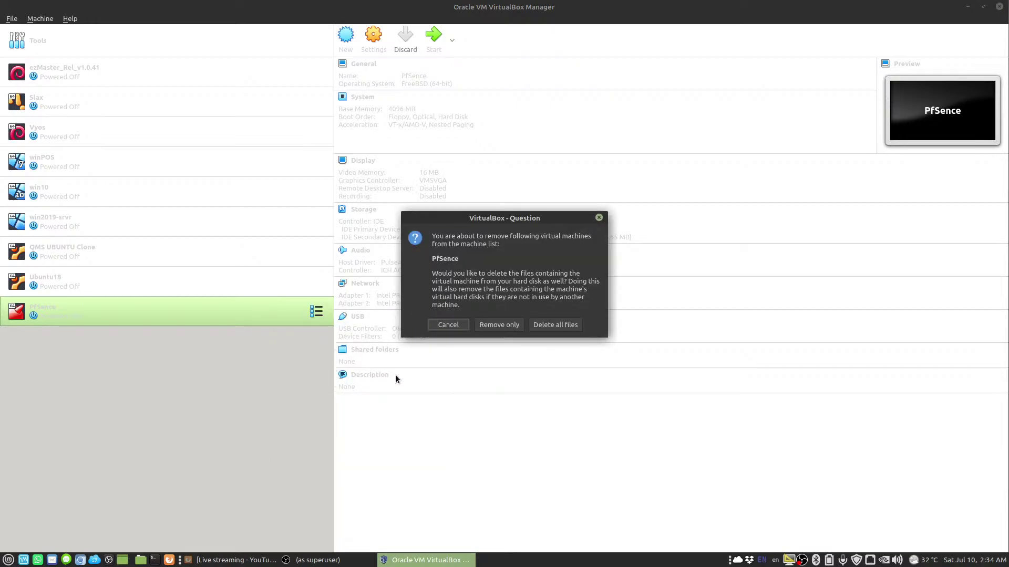
{"action": "left_click", "coordinate": [553, 329]}
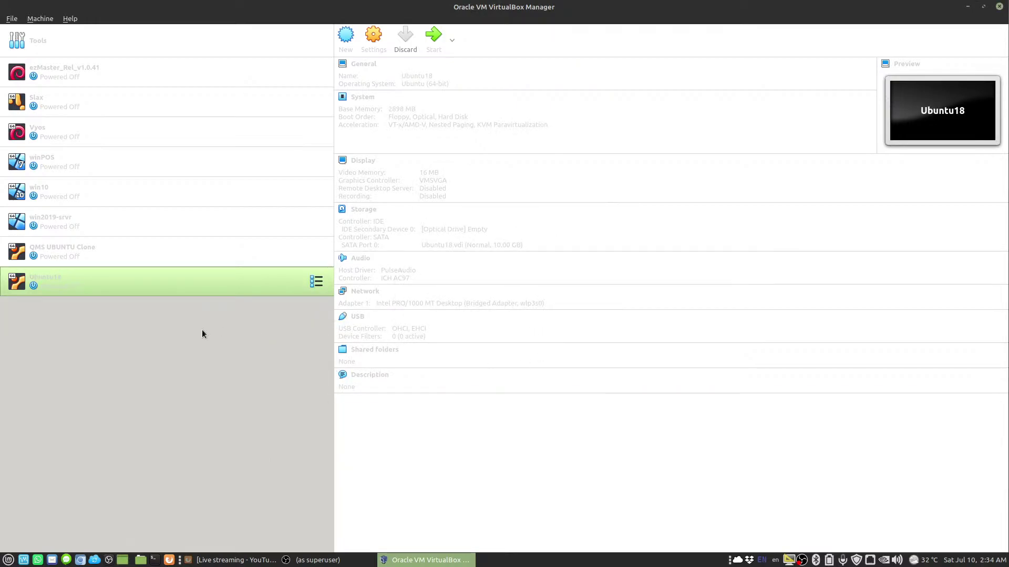
Start a new machine named pfSence with type BSD and version FreeBSD (64-bit)
{"action": "left_click", "coordinate": [345, 37]}
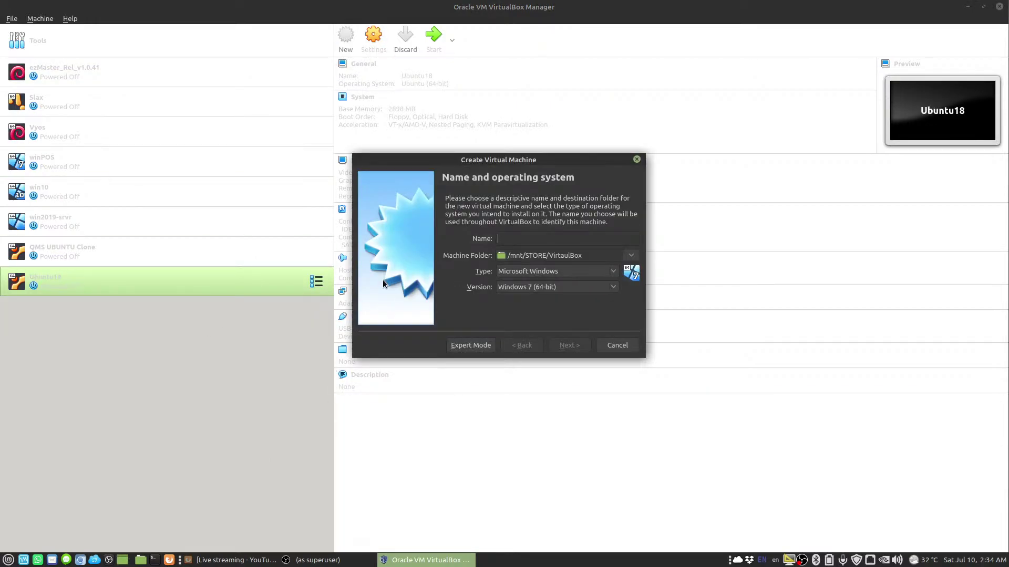
{"action": "type", "text": "pfSence"}
{"action": "left_click", "coordinate": [515, 271]}
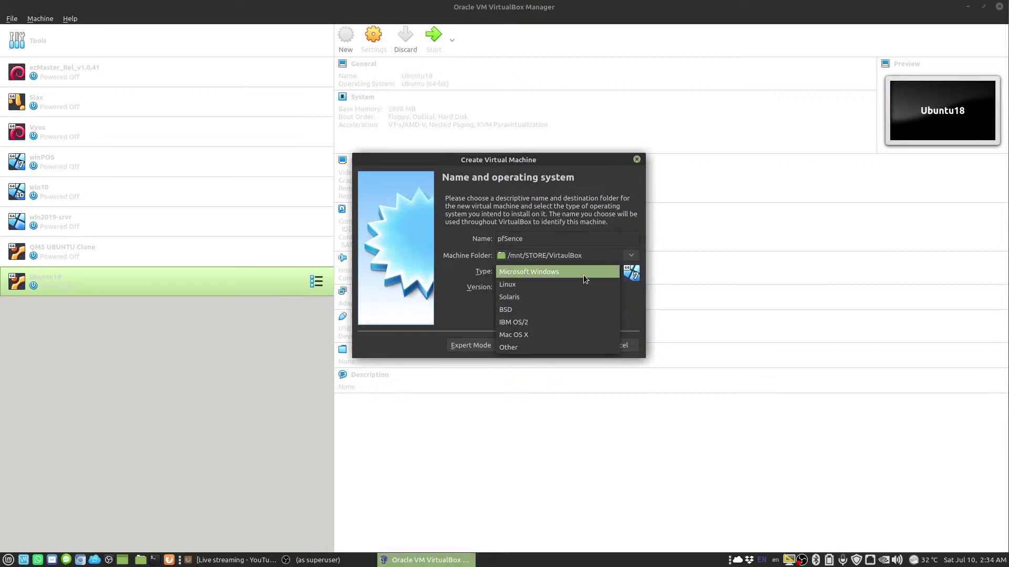
{"action": "left_click", "coordinate": [516, 309]}
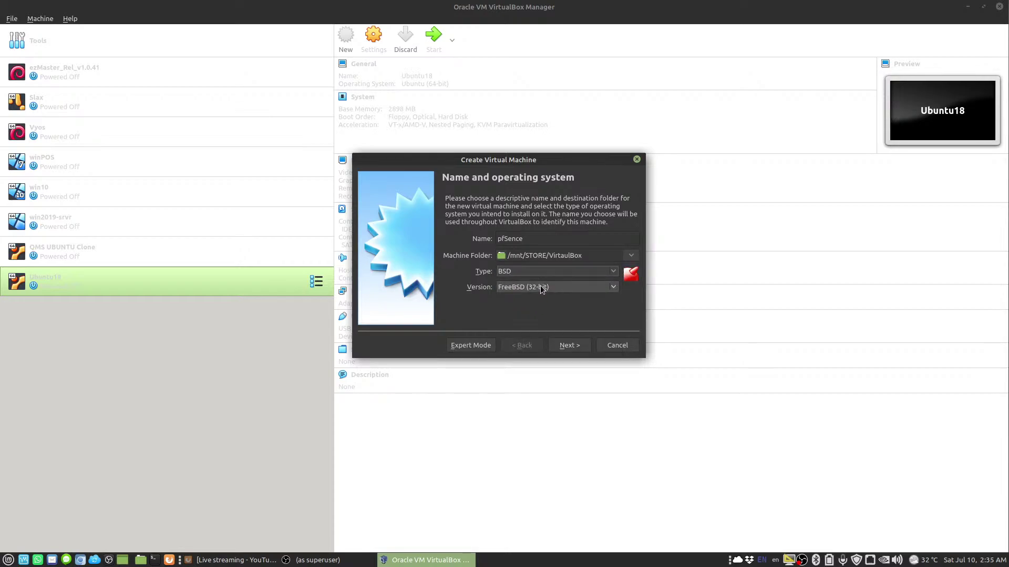
{"action": "left_click", "coordinate": [544, 285]}
{"action": "left_click", "coordinate": [541, 303]}
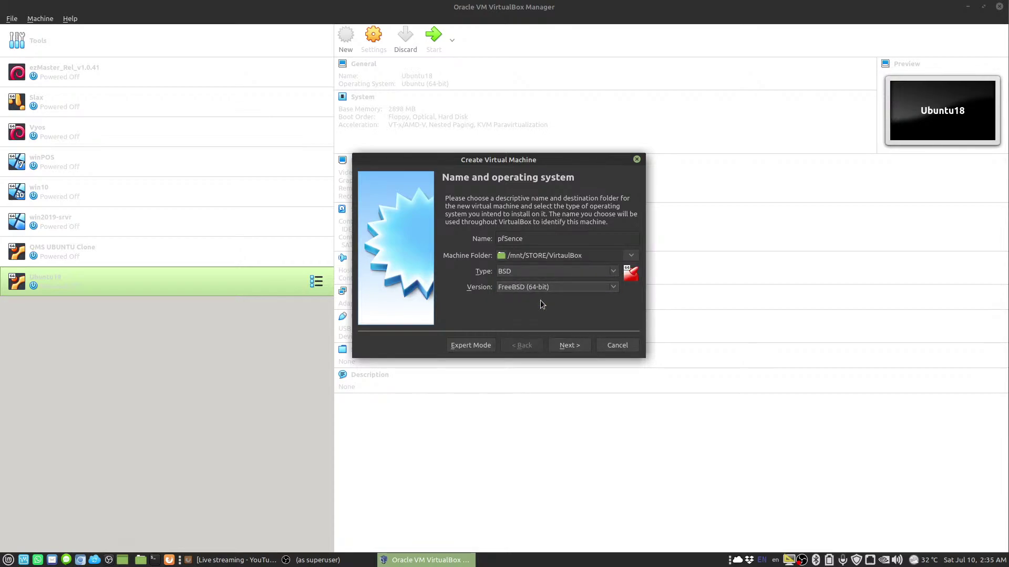
{"action": "left_click", "coordinate": [570, 345]}
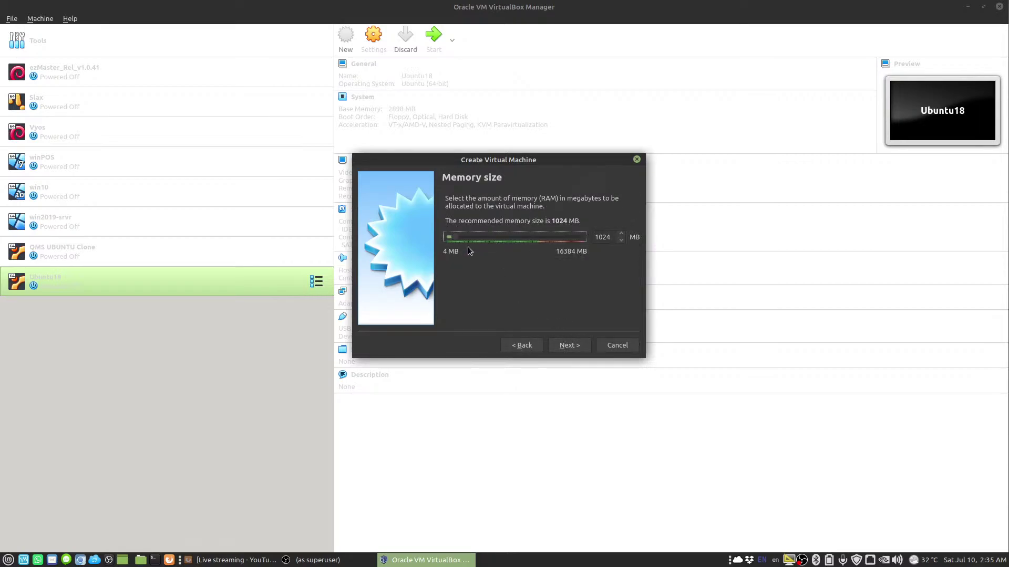
Give the machine 4096 MB of memory and choose to create a virtual hard disk now
{"action": "left_click", "coordinate": [595, 238]}
{"action": "double_click", "coordinate": [602, 237]}
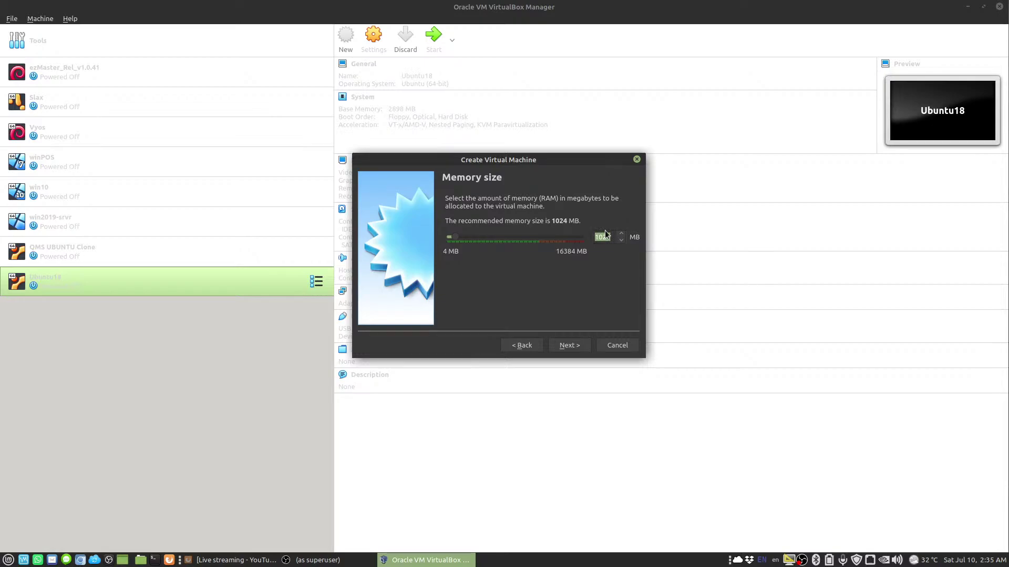
{"action": "type", "text": "4096"}
{"action": "left_click", "coordinate": [568, 346]}
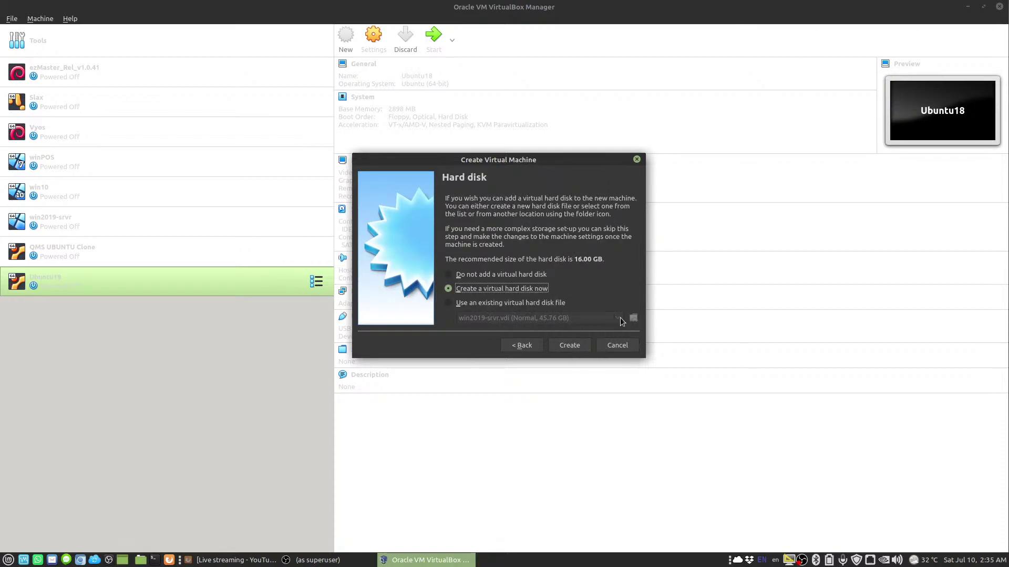
{"action": "left_click", "coordinate": [563, 342]}
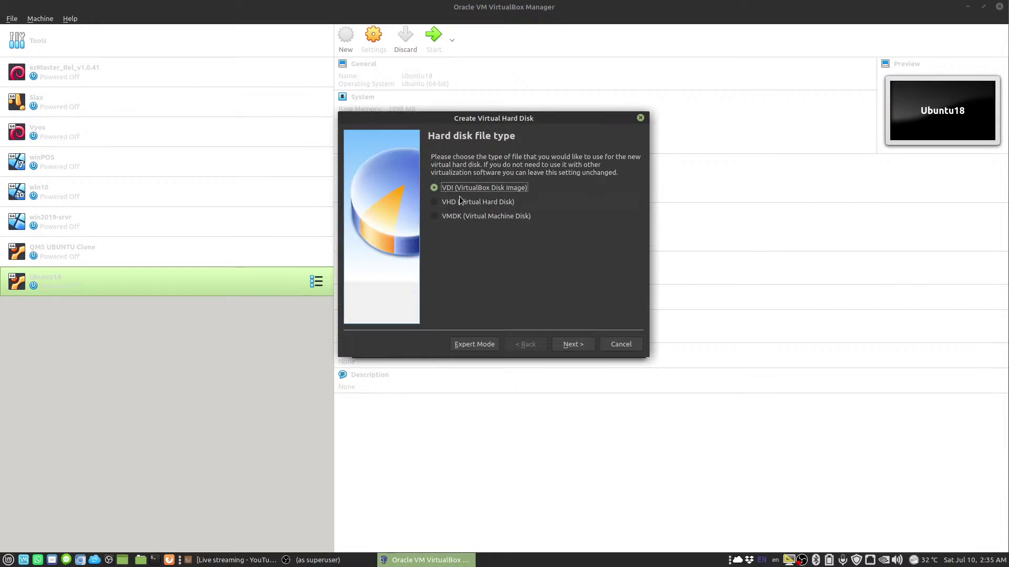
Keep the VDI format, dynamic allocation and 16.00 GB size to finish creating pfSence
{"action": "left_click", "coordinate": [573, 345]}
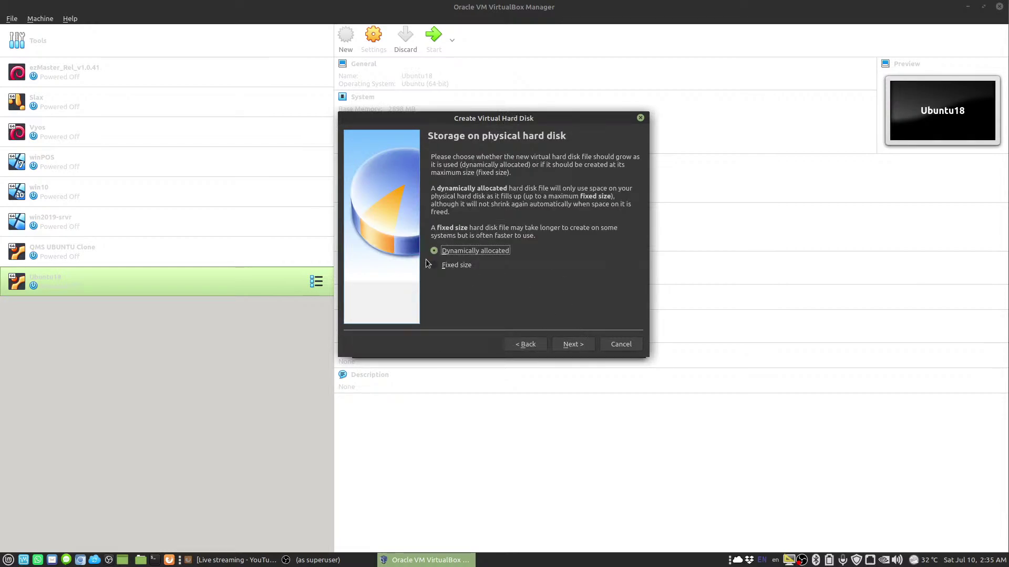
{"action": "left_click", "coordinate": [573, 345]}
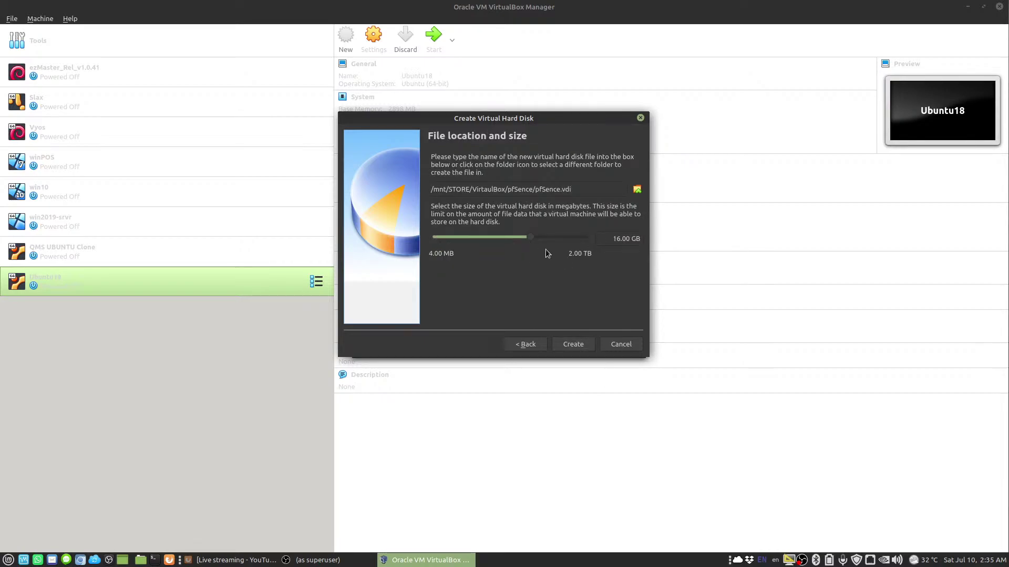
{"action": "left_click", "coordinate": [573, 345]}
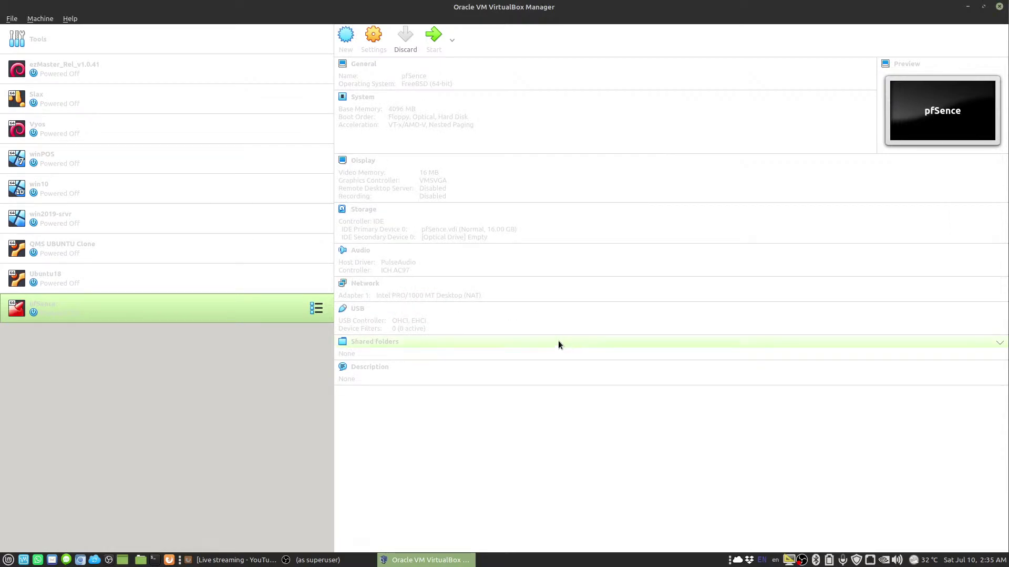
Open the Settings window for the pfSence machine
{"action": "right_click", "coordinate": [139, 310]}
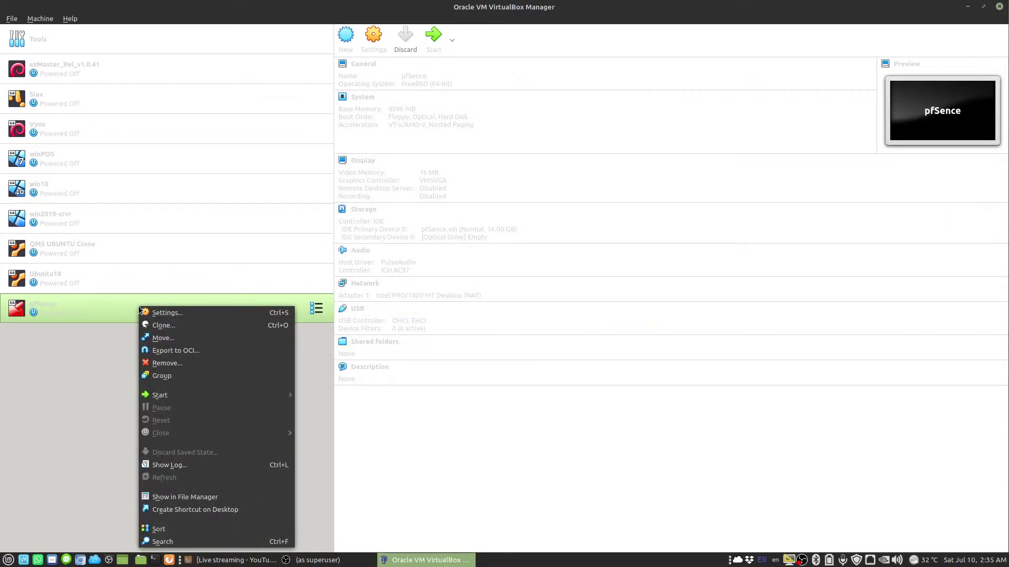
{"action": "left_click", "coordinate": [80, 366]}
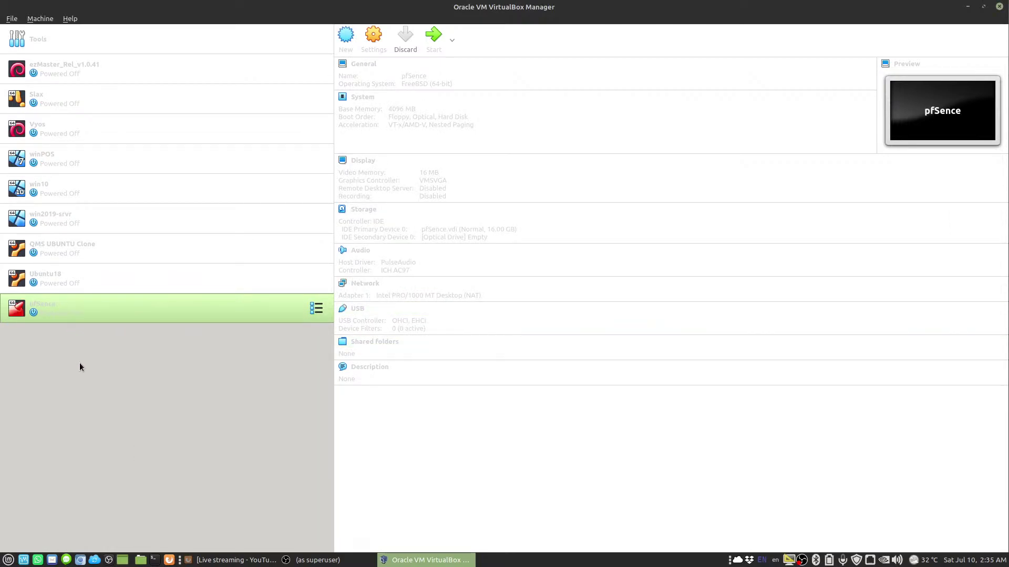
{"action": "left_click", "coordinate": [374, 35]}
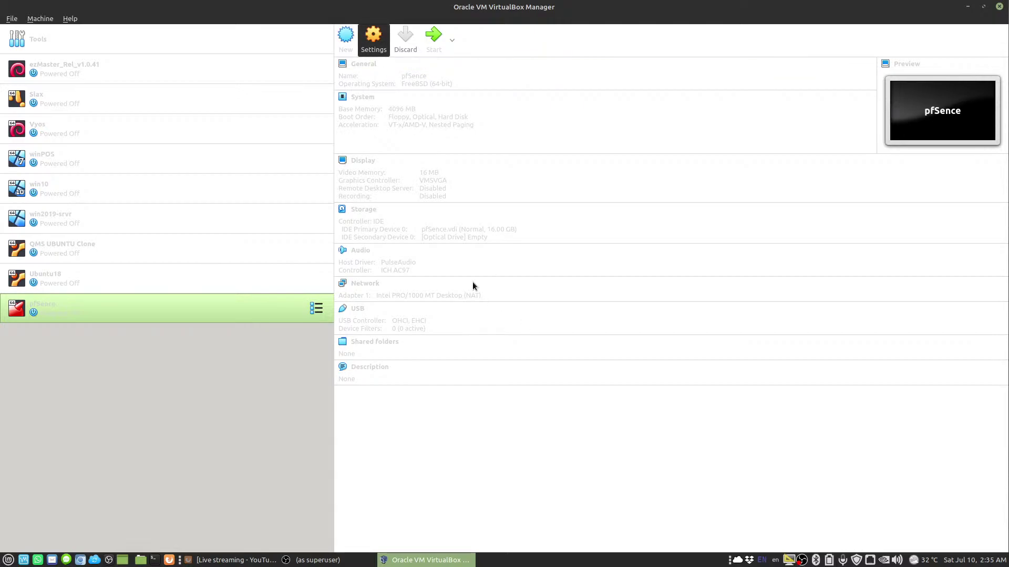
In Network settings, attach Adapter 1 as a Bridged Adapter on enp2s0
{"action": "left_click", "coordinate": [346, 245]}
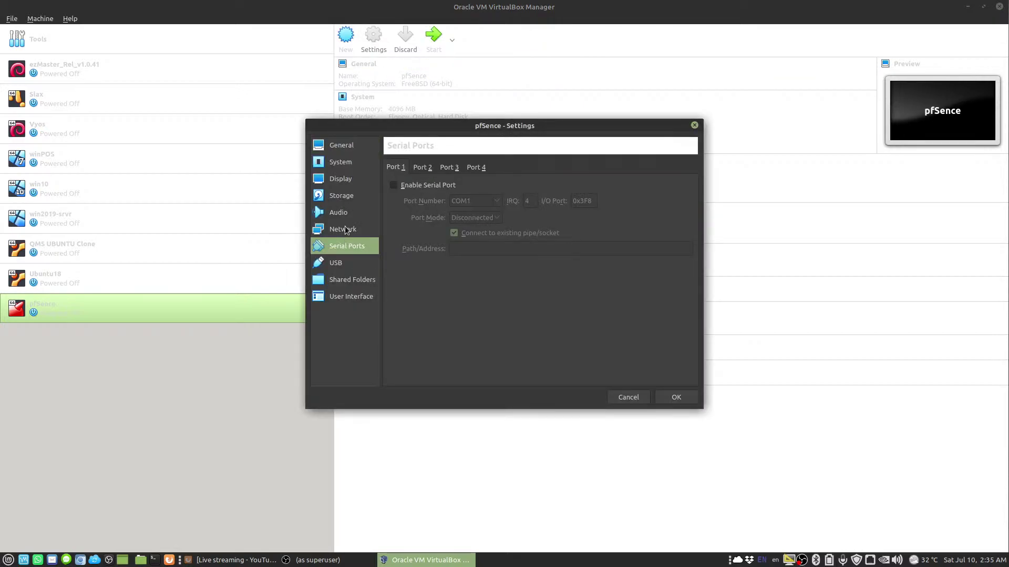
{"action": "left_click", "coordinate": [346, 230]}
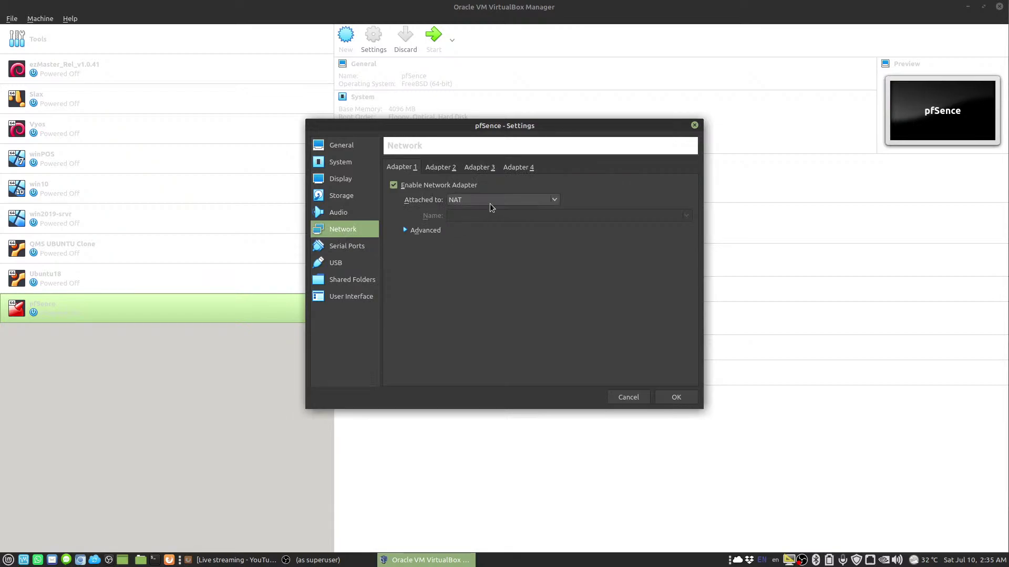
{"action": "left_click", "coordinate": [460, 201]}
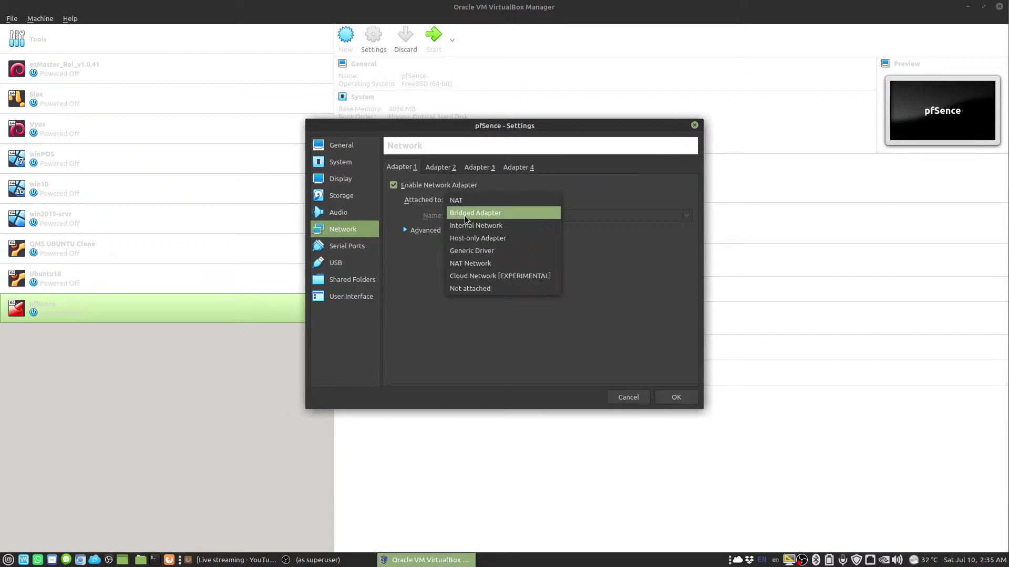
{"action": "left_click", "coordinate": [465, 215]}
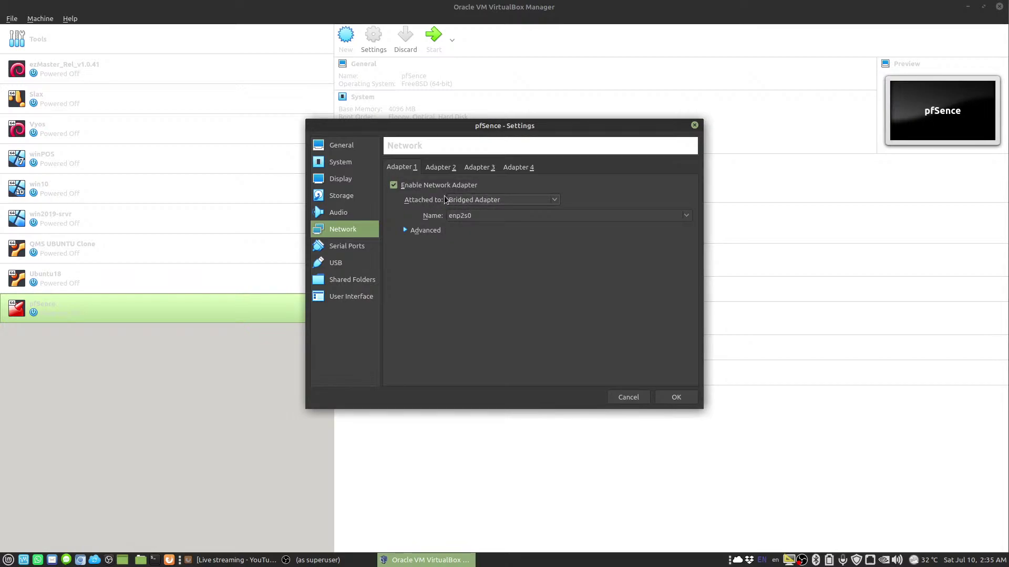
Enable Adapter 2, bridge it to wlp3s0, and save the settings
{"action": "left_click", "coordinate": [434, 169]}
{"action": "left_click", "coordinate": [400, 187]}
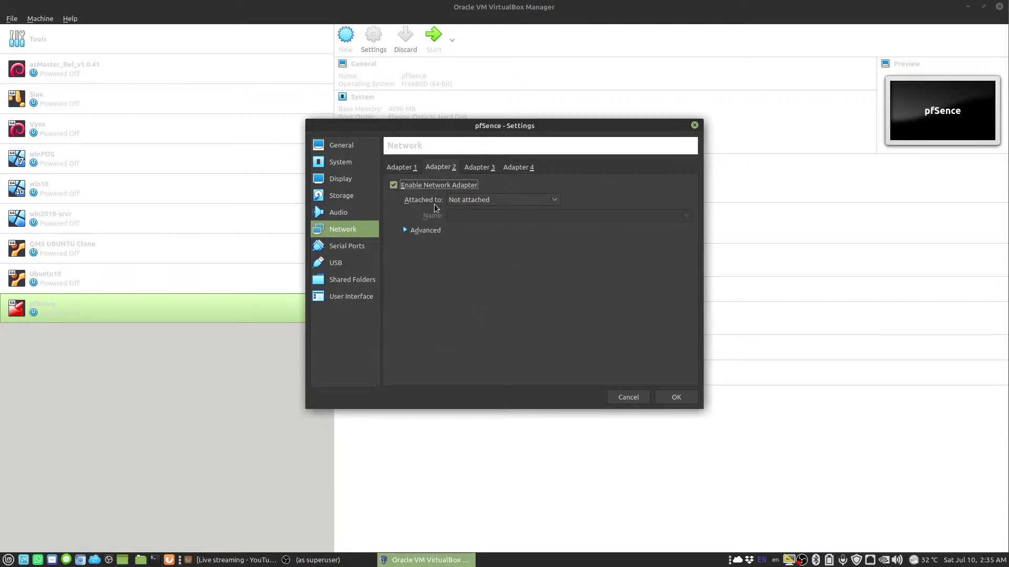
{"action": "left_click", "coordinate": [466, 205]}
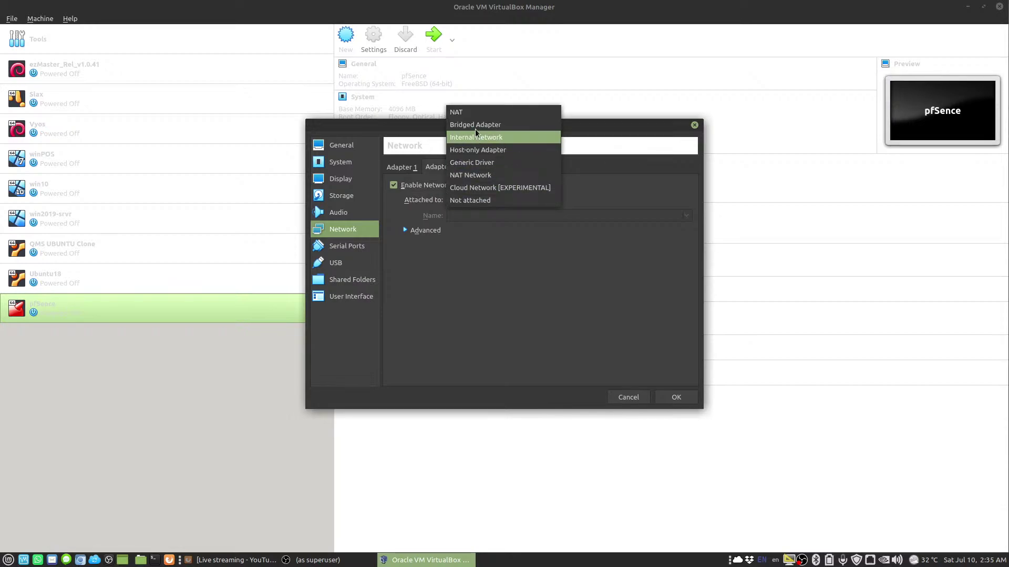
{"action": "left_click", "coordinate": [476, 128]}
{"action": "left_click", "coordinate": [472, 216]}
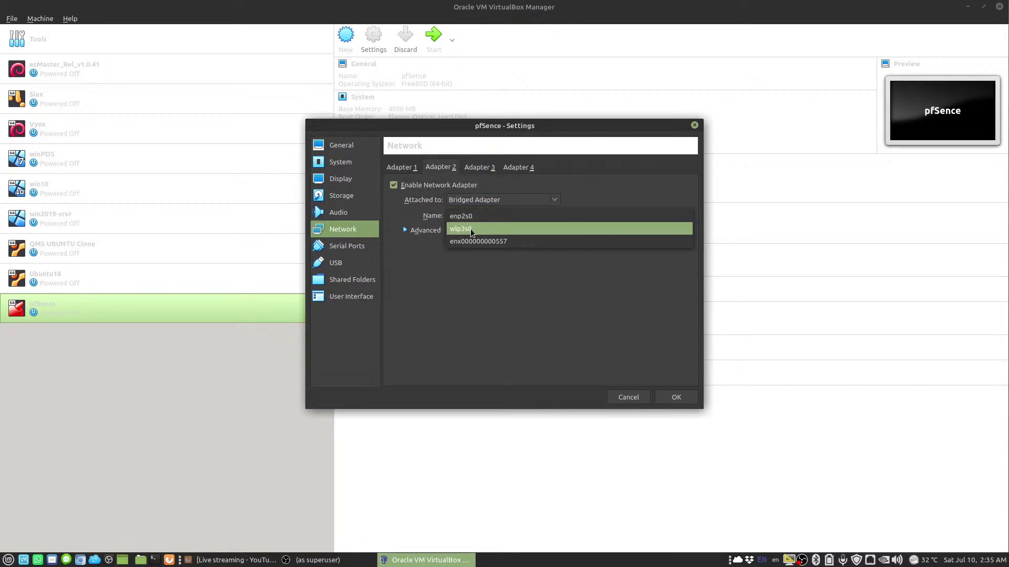
{"action": "left_click", "coordinate": [471, 229]}
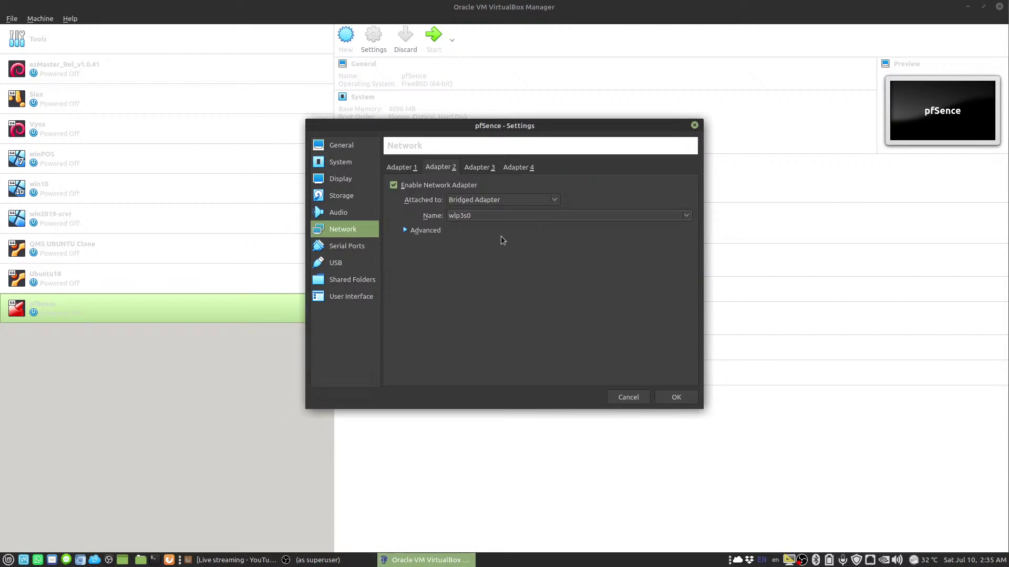
{"action": "left_click", "coordinate": [496, 219]}
{"action": "left_click", "coordinate": [471, 286]}
{"action": "left_click", "coordinate": [674, 395]}
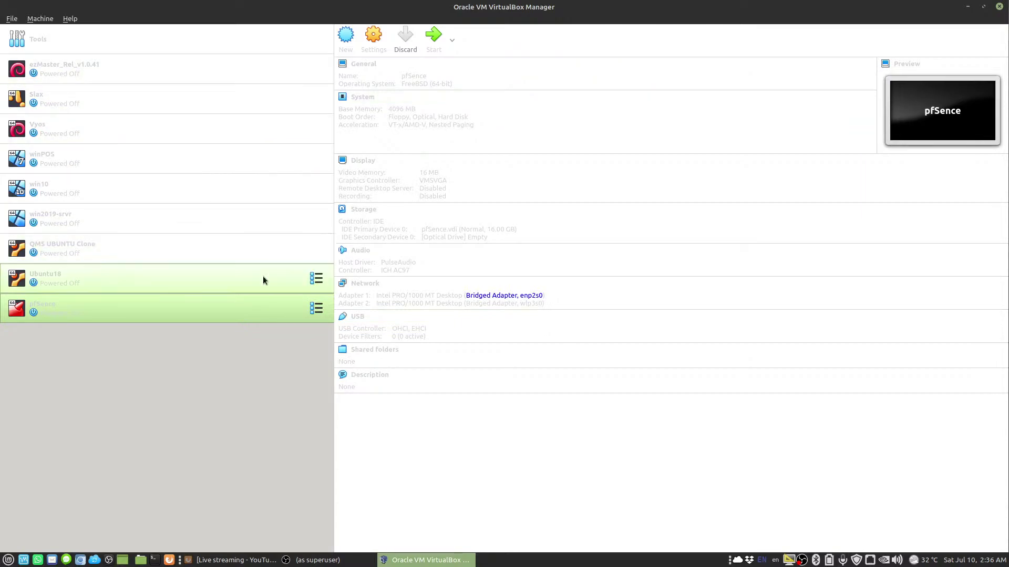
Start pfSence and add pfSense-CE-2.4.5-RELEASE-p1-amd64.iso to the optical disks
{"action": "left_click", "coordinate": [430, 43]}
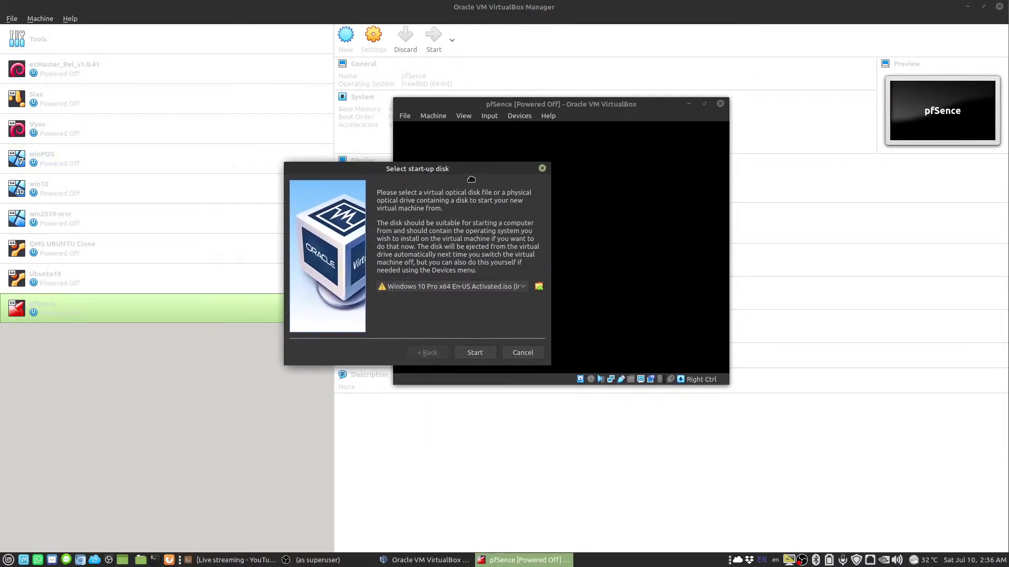
{"action": "left_click", "coordinate": [614, 300]}
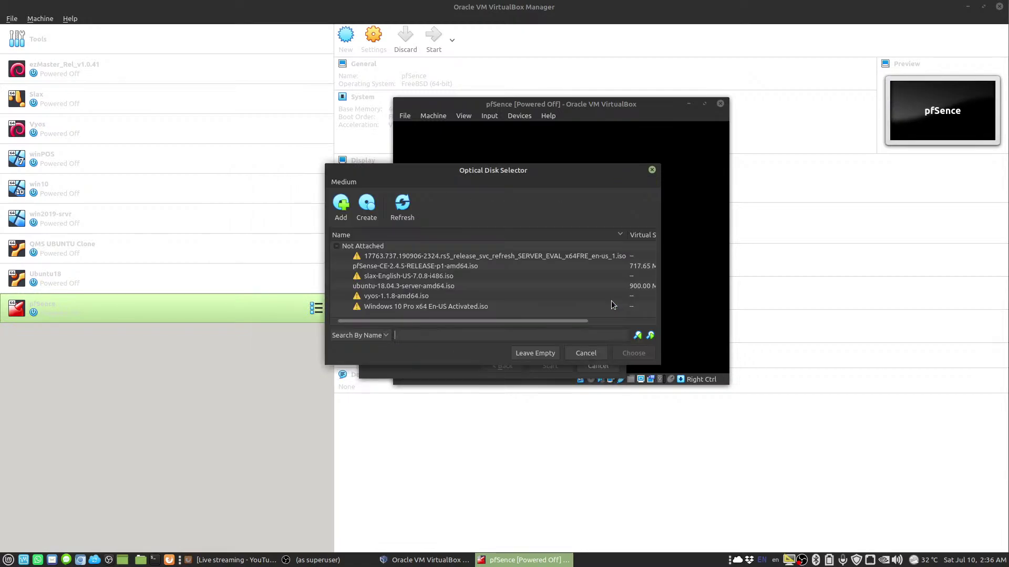
{"action": "left_click", "coordinate": [341, 206]}
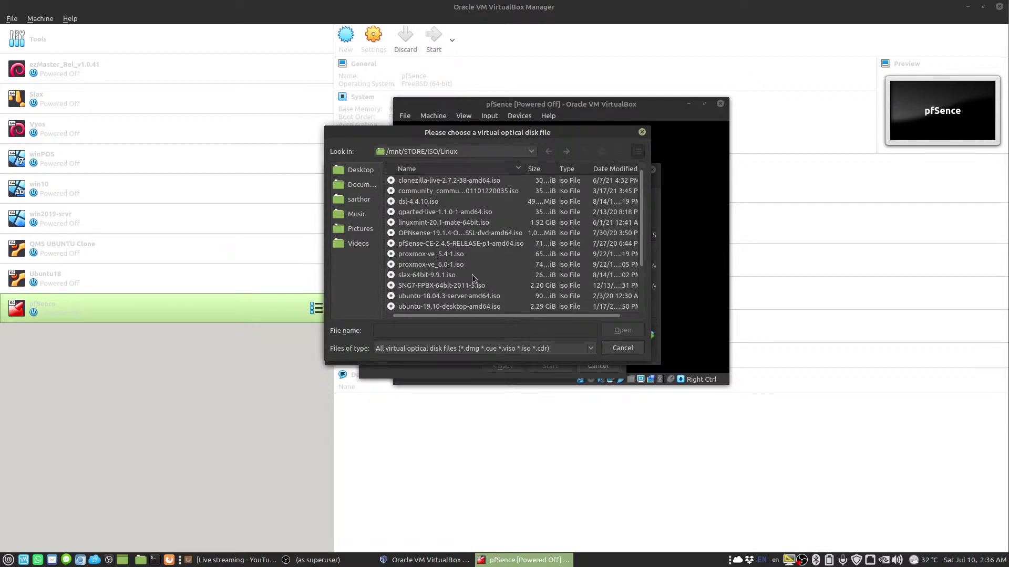
{"action": "left_click", "coordinate": [426, 234]}
{"action": "left_click", "coordinate": [427, 244]}
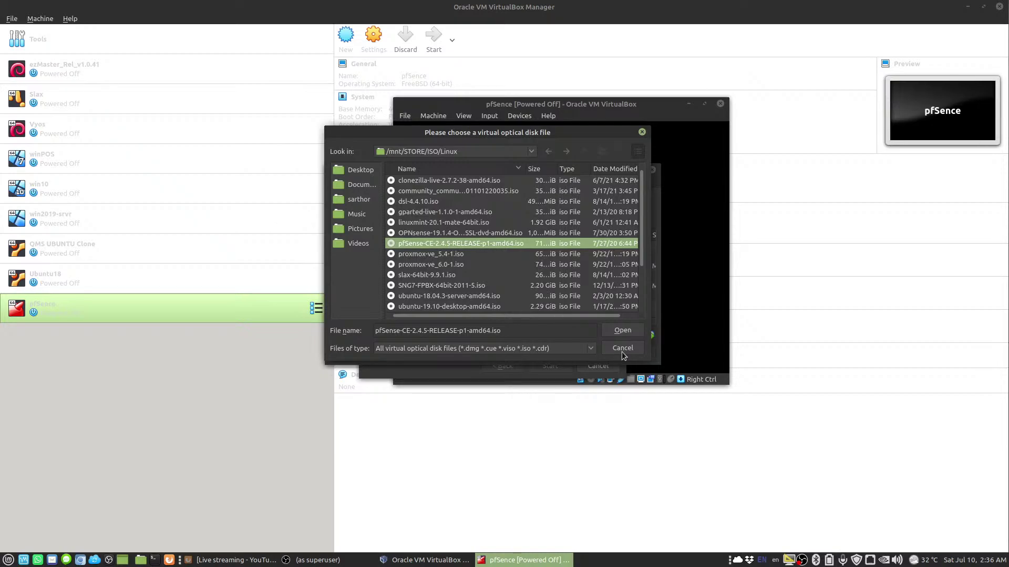
{"action": "left_click", "coordinate": [611, 333]}
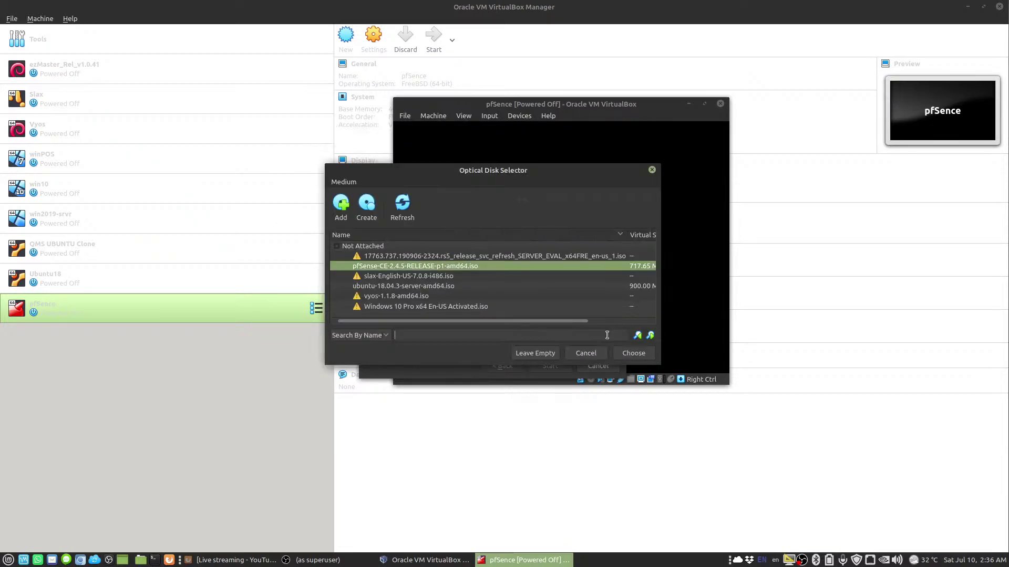
Boot the VM from the pfSense ISO, then bring the YouTube Studio page forward
{"action": "left_click", "coordinate": [633, 354]}
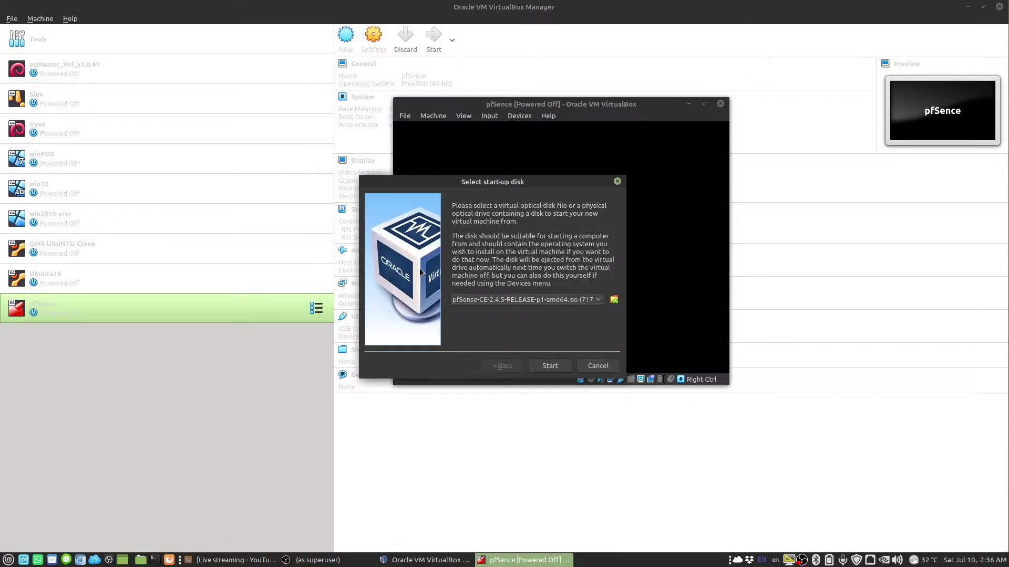
{"action": "left_click", "coordinate": [546, 365]}
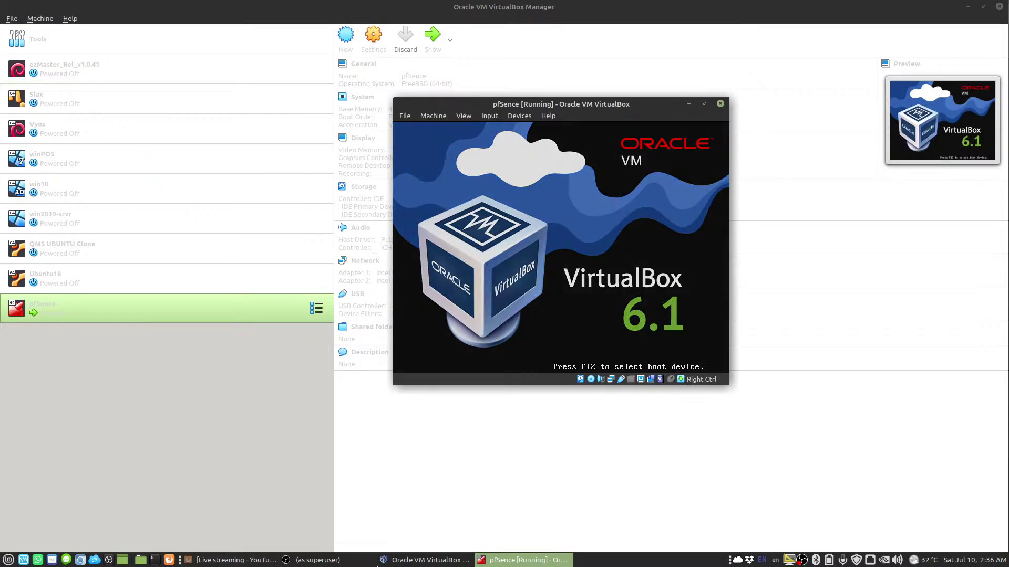
{"action": "left_click", "coordinate": [231, 560]}
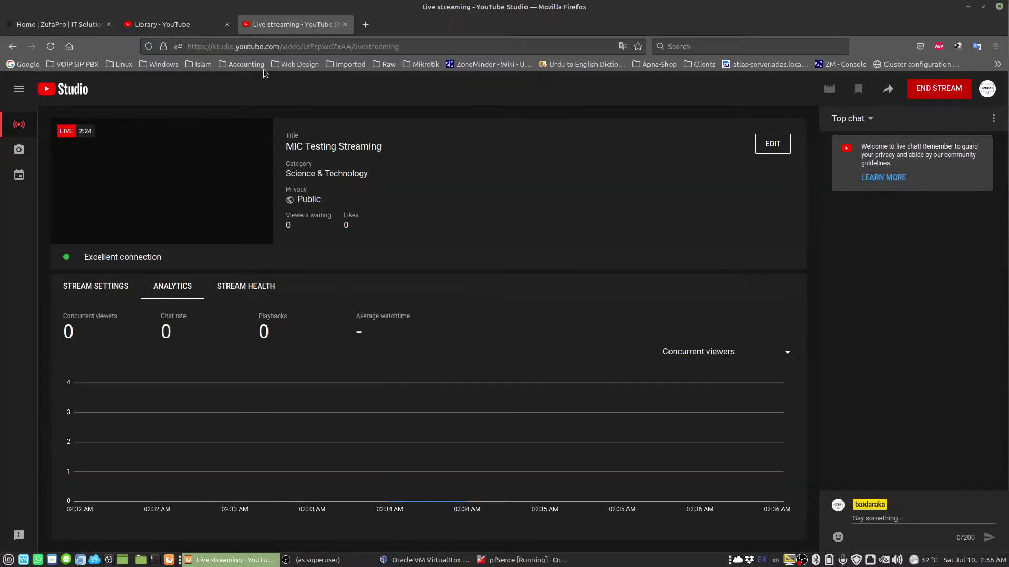
{"action": "mouse_move", "coordinate": [243, 562]}
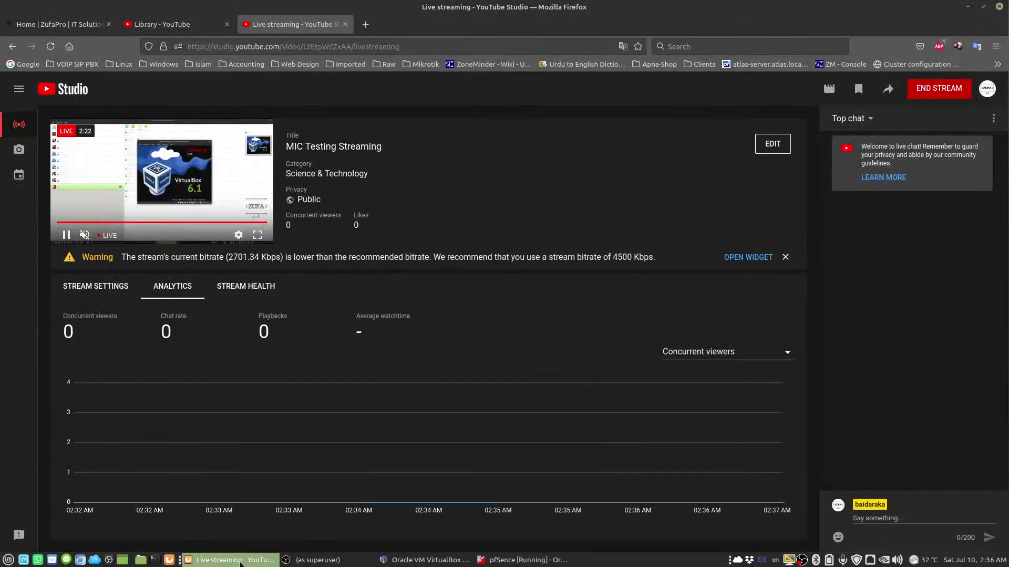
Run the pfSense installer with the default keymap and Auto (UFS) partitioning
{"action": "left_click", "coordinate": [241, 560]}
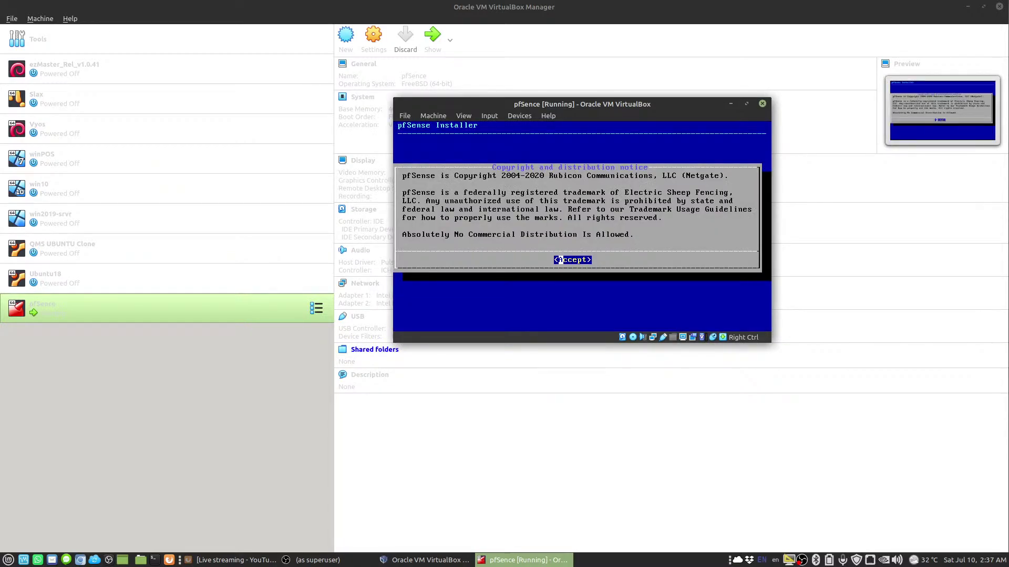
{"action": "key", "text": "Return"}
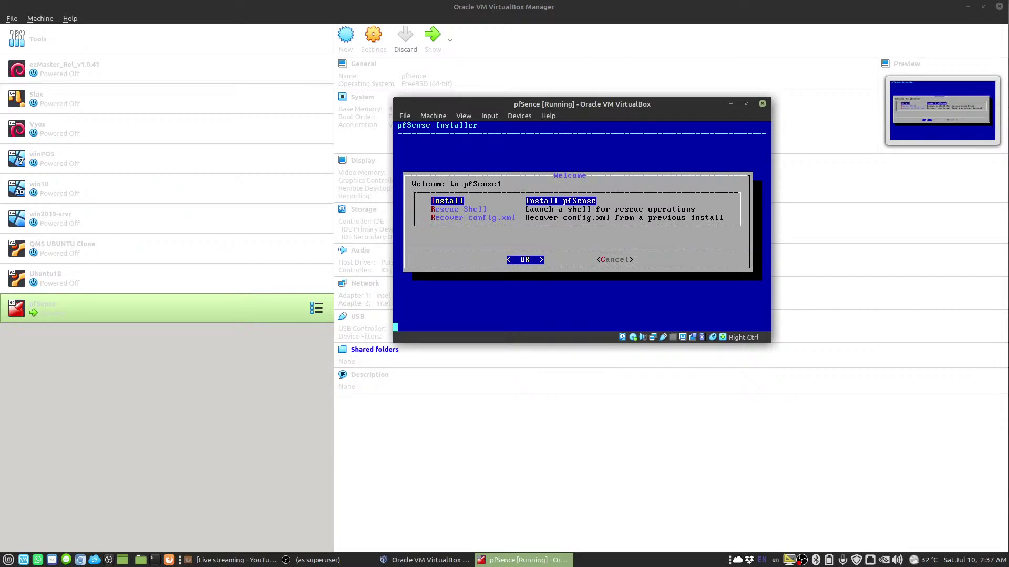
{"action": "key", "text": "Return"}
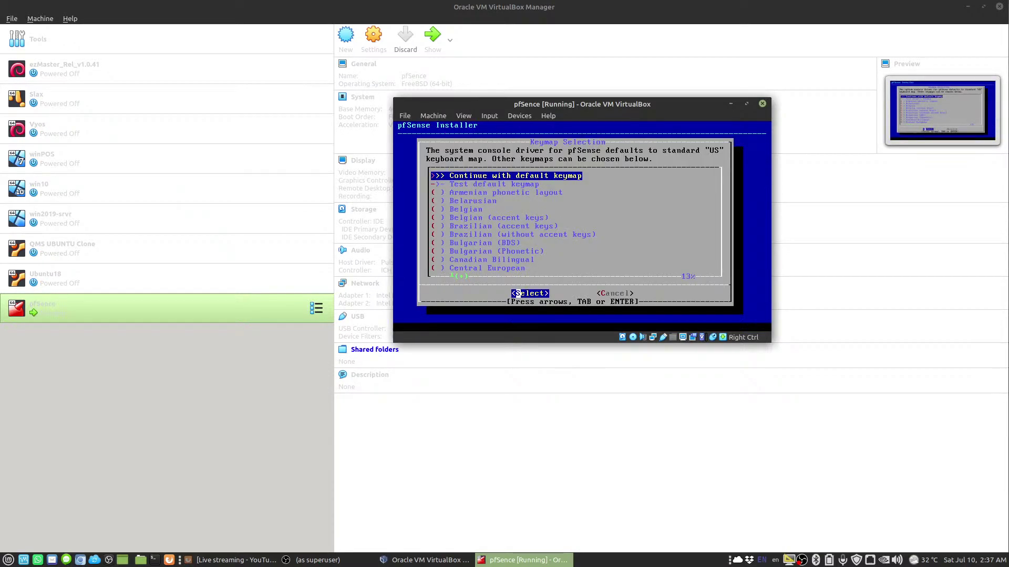
{"action": "key", "text": "Return"}
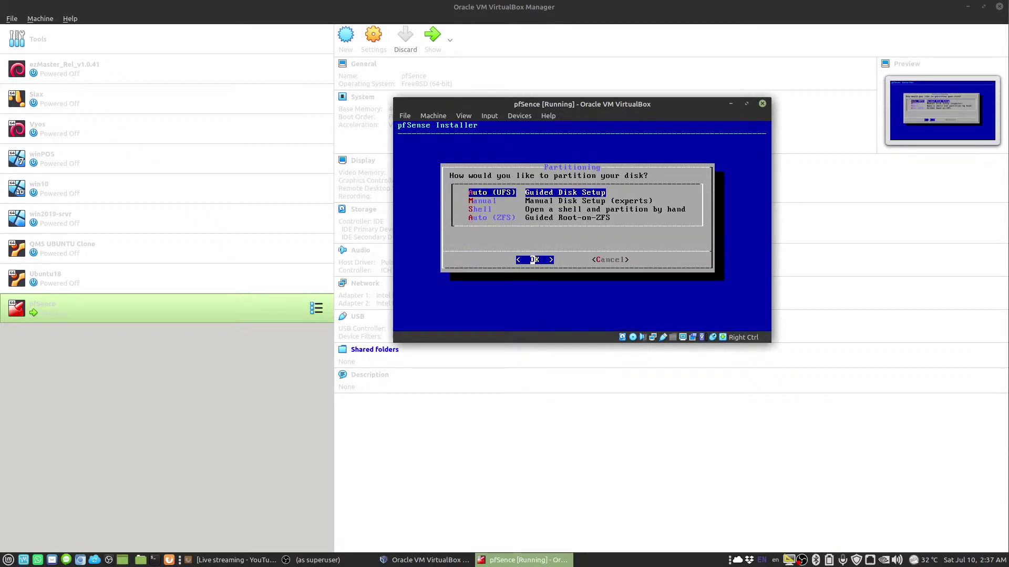
{"action": "key", "text": "Return"}
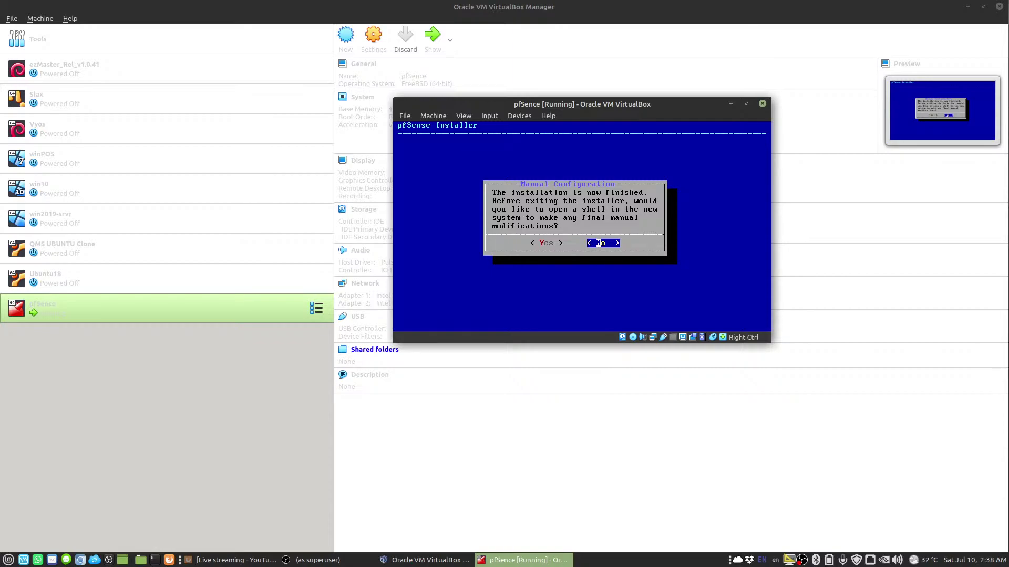
Decline manual configuration and reboot into the installed pfSense system
{"action": "left_click", "coordinate": [599, 243]}
{"action": "key", "text": "Return"}
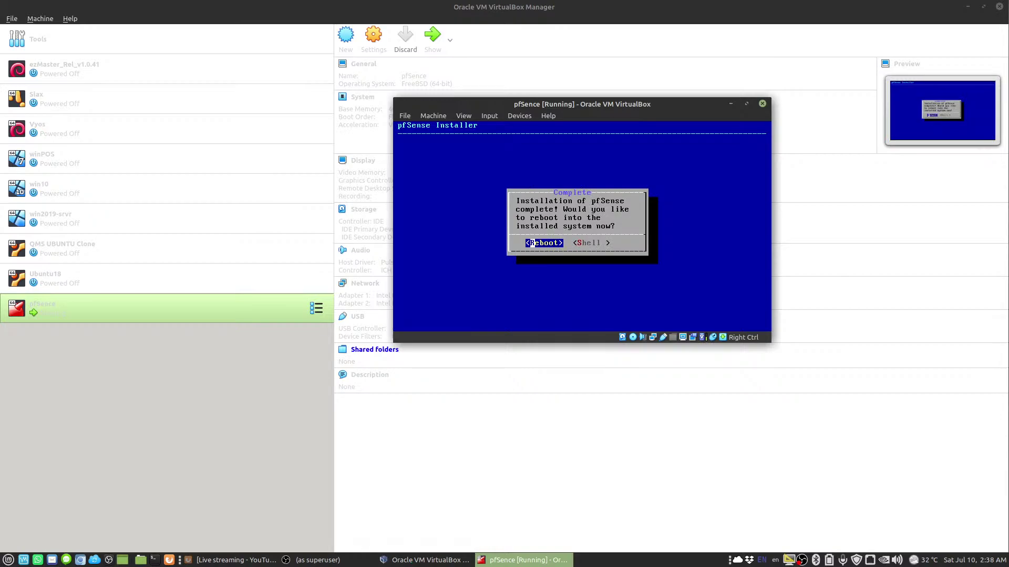
{"action": "key", "text": "Return"}
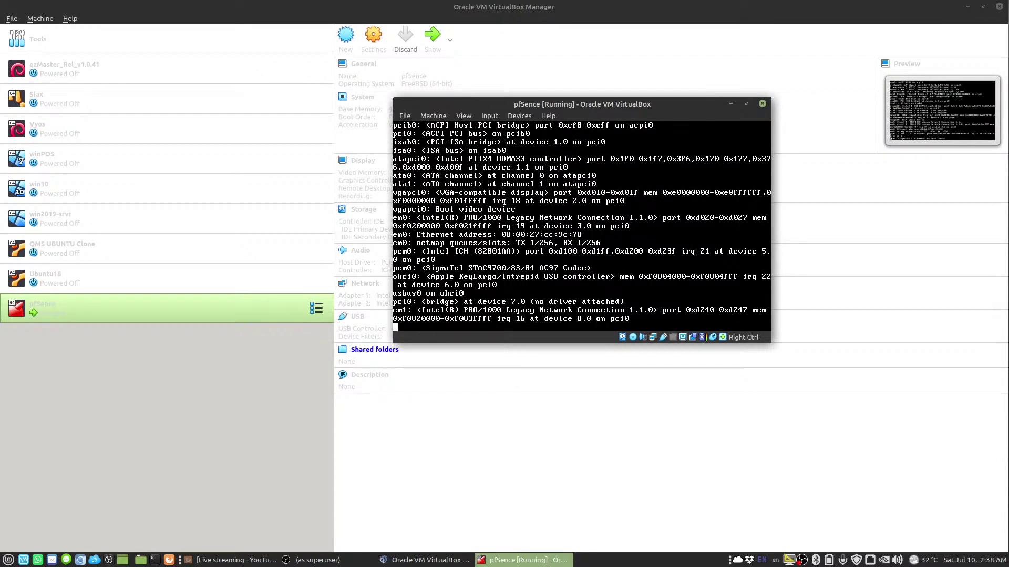
Remove the pfSense ISO from the VM's optical drive and move the VM window up-left
{"action": "left_click", "coordinate": [530, 115]}
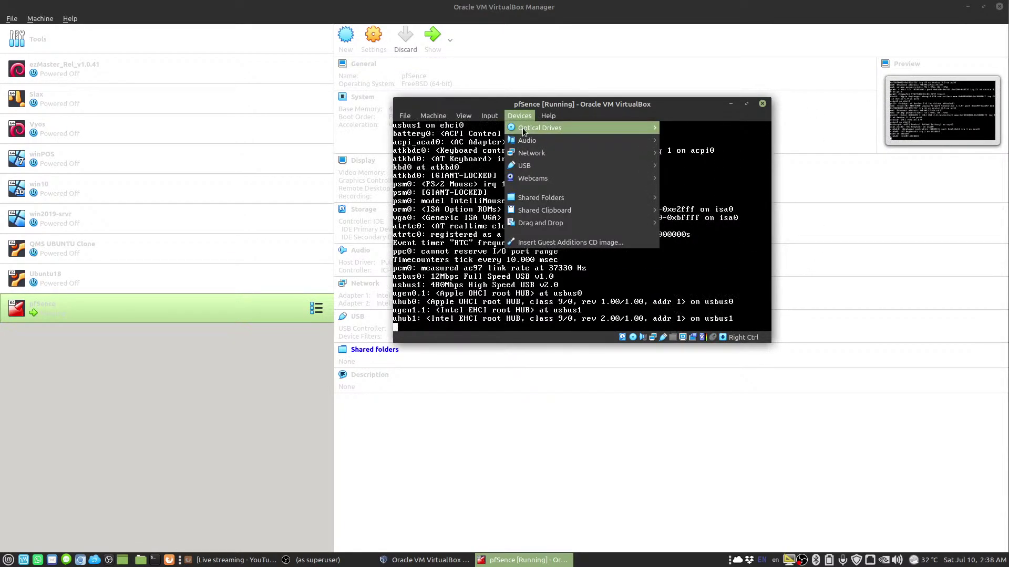
{"action": "mouse_move", "coordinate": [524, 127]}
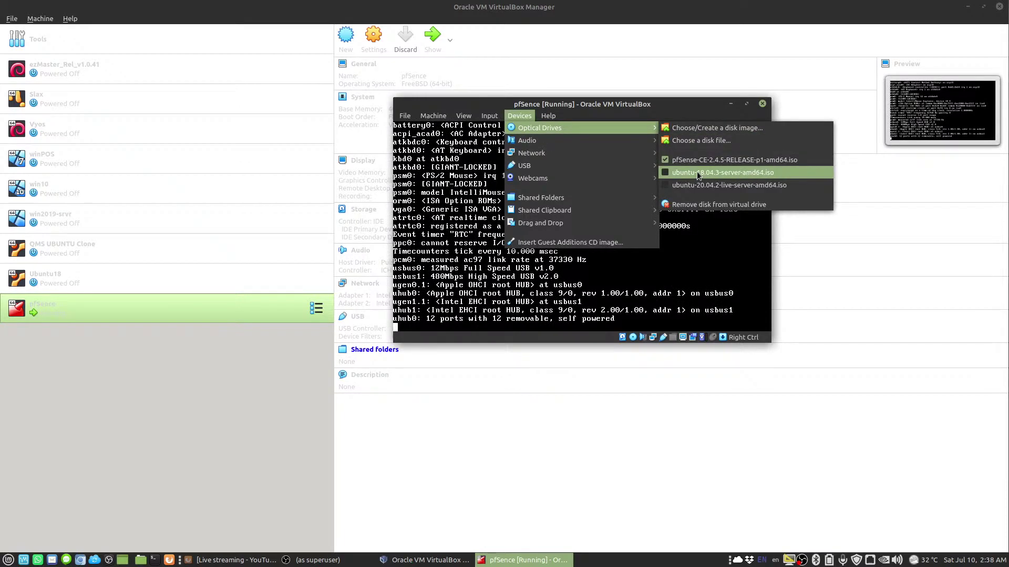
{"action": "left_click", "coordinate": [699, 158]}
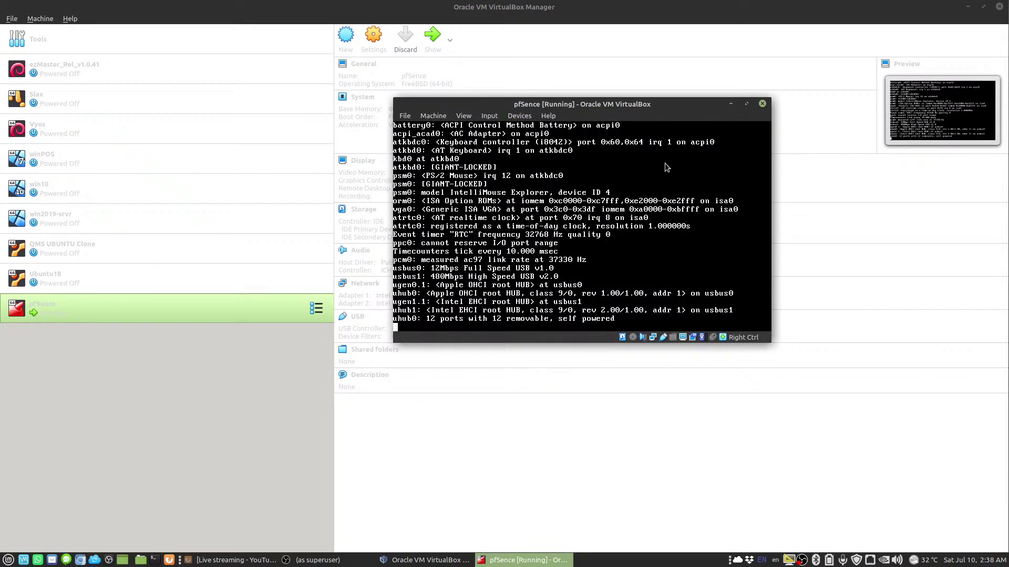
{"action": "left_click_drag", "start_coordinate": [546, 106], "coordinate": [499, 80]}
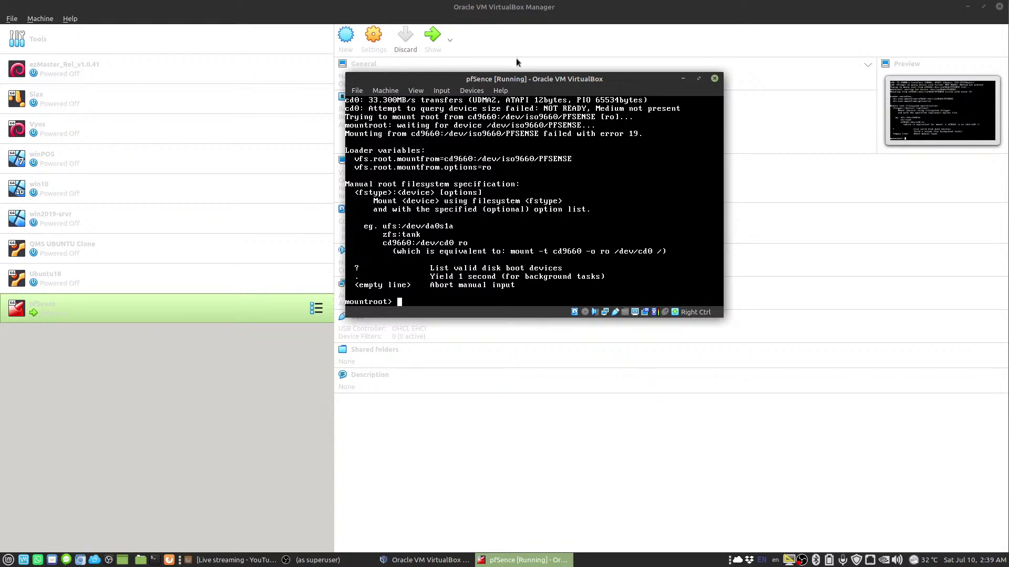
Reset the pfSense VM via the Machine menu so it boots to the console menu
{"action": "left_click_drag", "start_coordinate": [516, 72], "coordinate": [538, 61]}
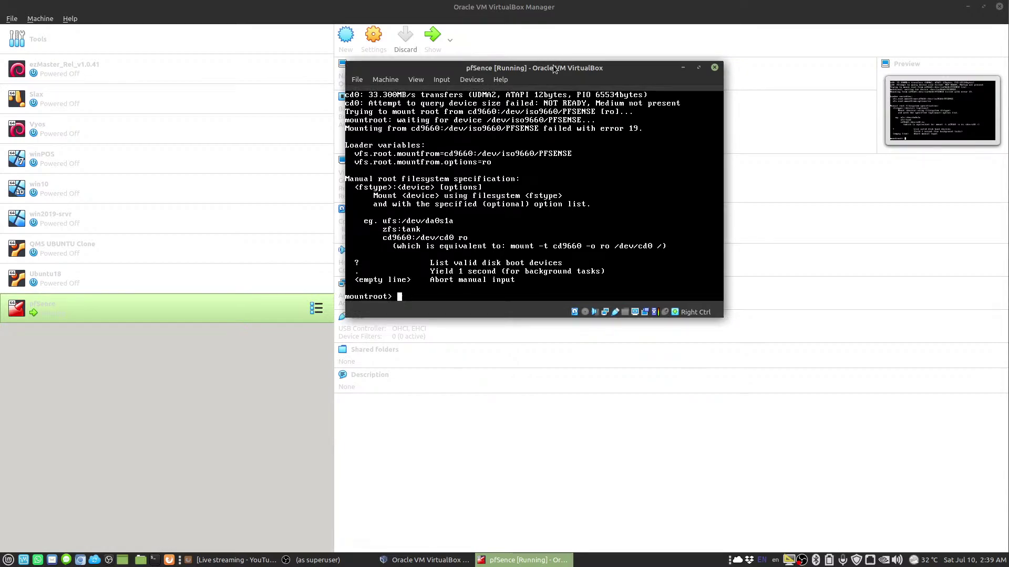
{"action": "left_click", "coordinate": [385, 79]}
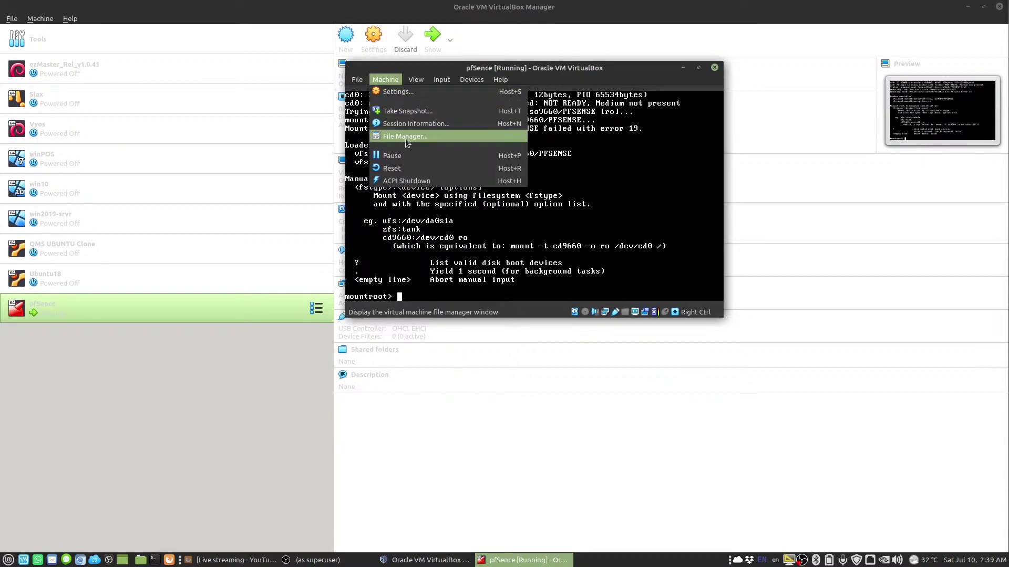
{"action": "left_click", "coordinate": [410, 171]}
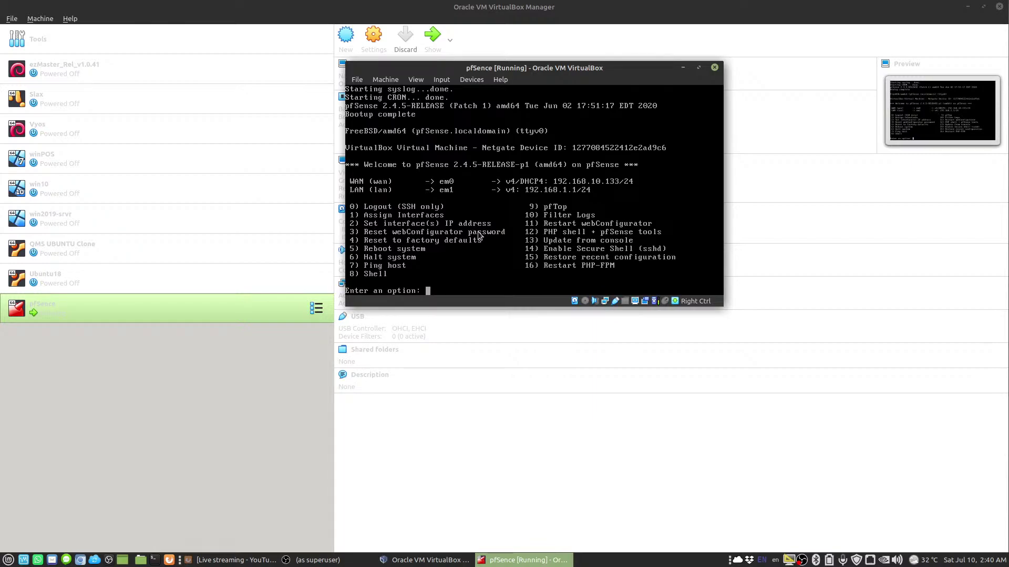
In the pfSense console, choose option 2 to set the IP address of interface 1 (WAN)
{"action": "left_click", "coordinate": [471, 238]}
{"action": "type", "text": "2"}
{"action": "key", "text": "Return"}
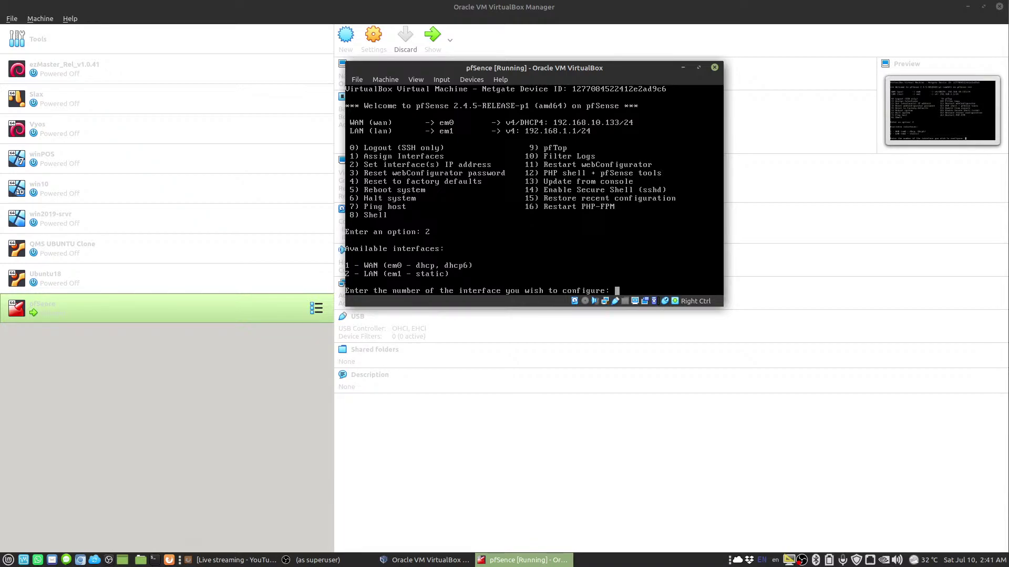
{"action": "type", "text": "1"}
{"action": "key", "text": "Return"}
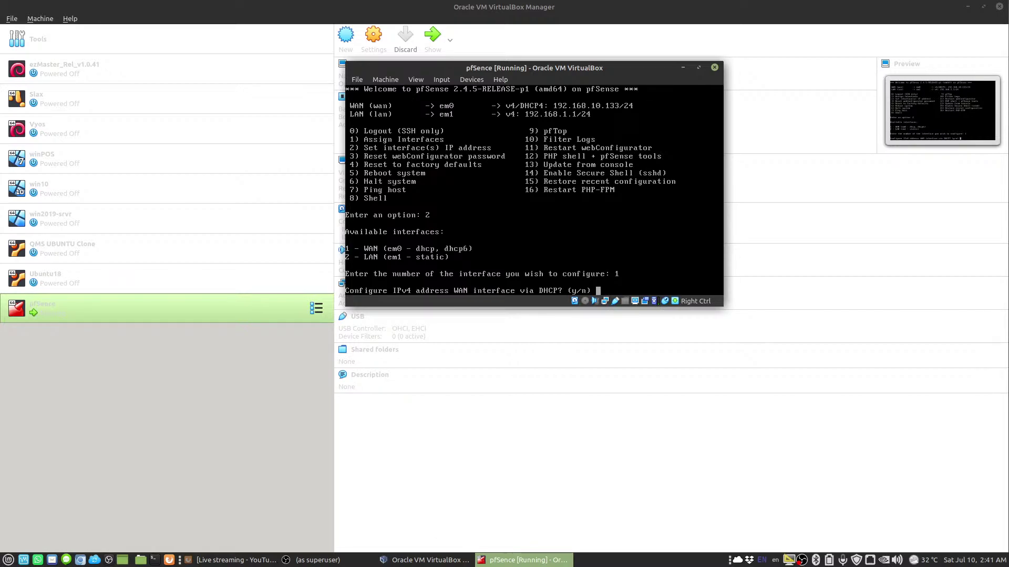
Decline DHCP and enter 192.168.10.133 as the static WAN IPv4 address
{"action": "type", "text": "n"}
{"action": "key", "text": "Return"}
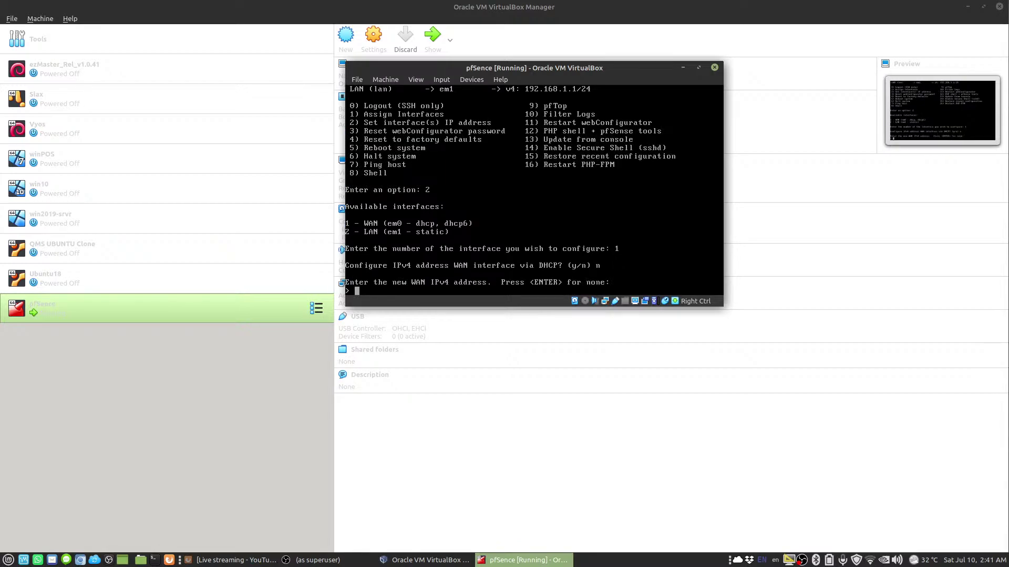
{"action": "type", "text": "192.168."}
{"action": "type", "text": "10.122"}
{"action": "key", "text": "BackSpace"}
{"action": "key", "text": "BackSpace"}
{"action": "type", "text": "33"}
{"action": "key", "text": "Return"}
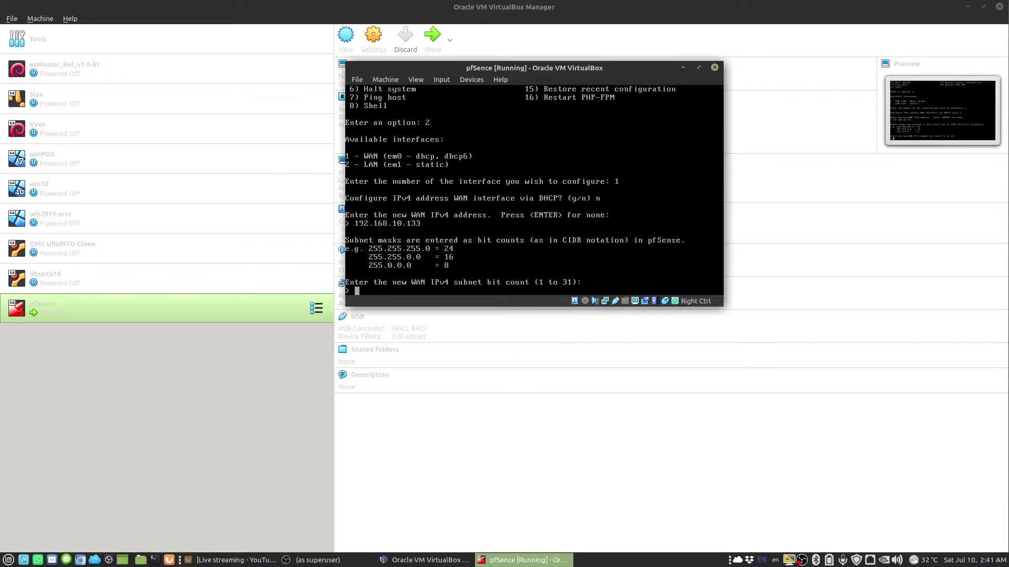
Give the WAN a /24 subnet, no upstream gateway, and decline DHCP6
{"action": "type", "text": "24"}
{"action": "key", "text": "Return"}
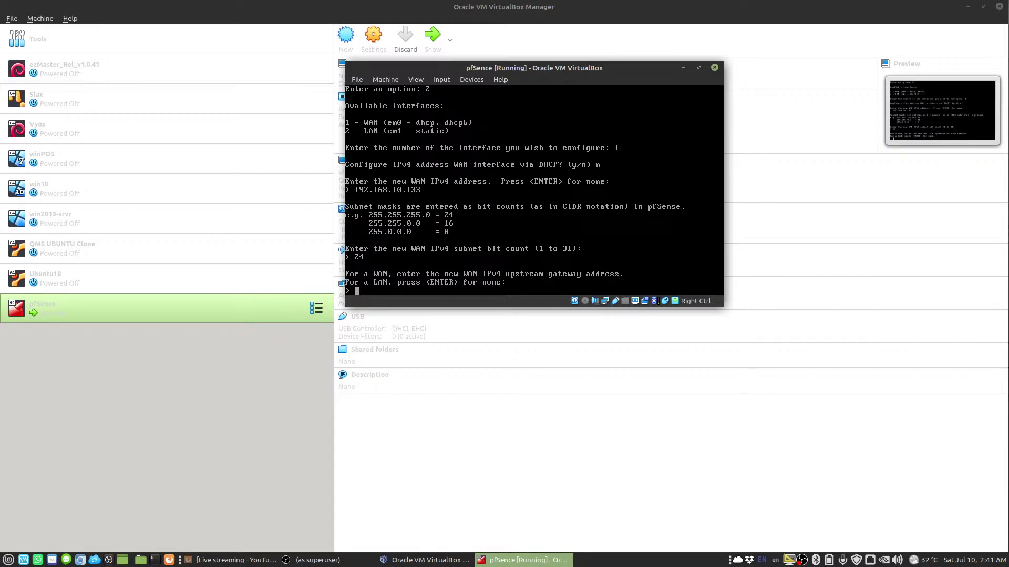
{"action": "key", "text": "Return"}
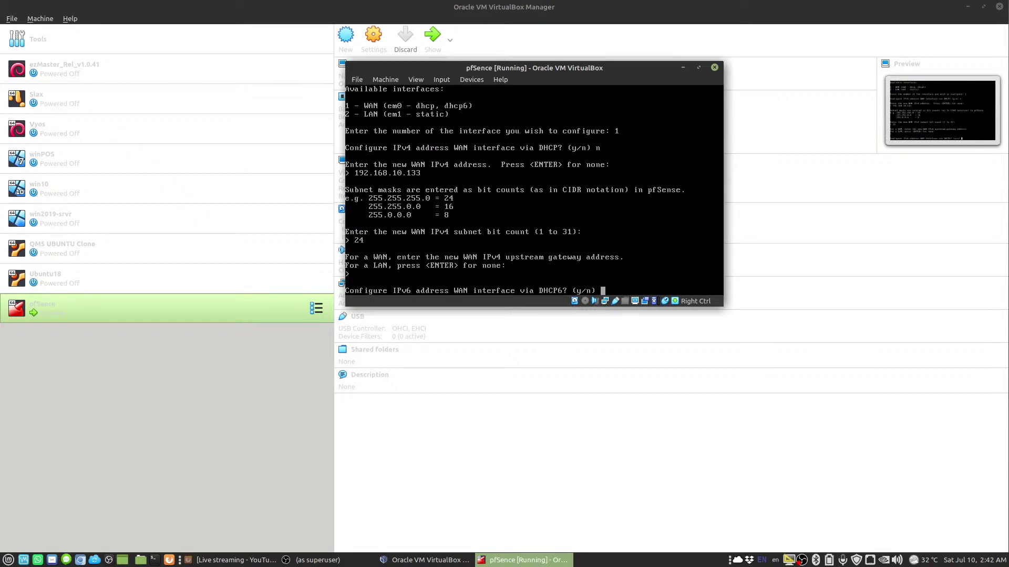
{"action": "type", "text": "n"}
{"action": "key", "text": "Return"}
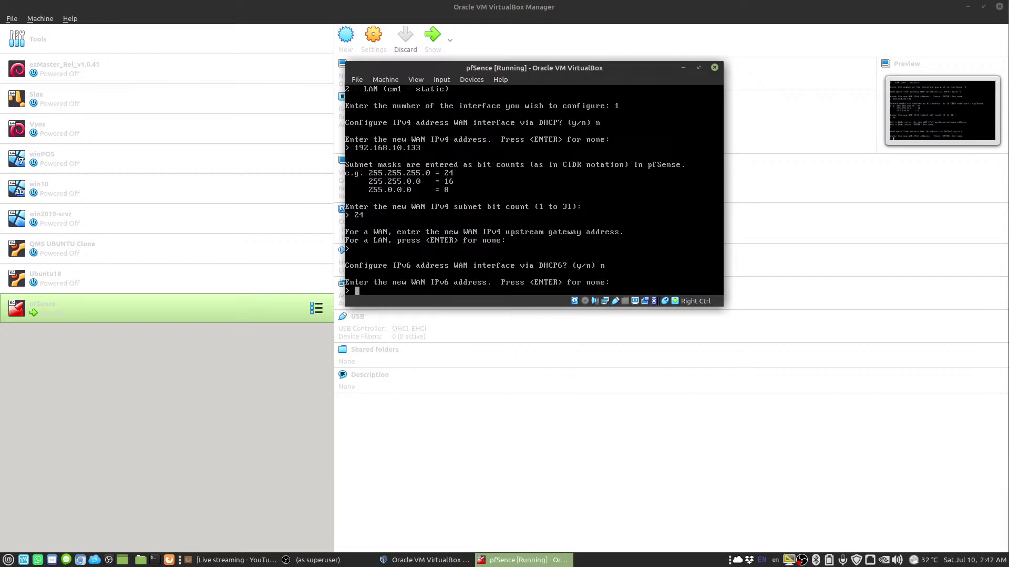
Leave the WAN IPv6 address empty, revert the webConfigurator to HTTP, and save
{"action": "type", "text": "n"}
{"action": "key", "text": "BackSpace"}
{"action": "key", "text": "Return"}
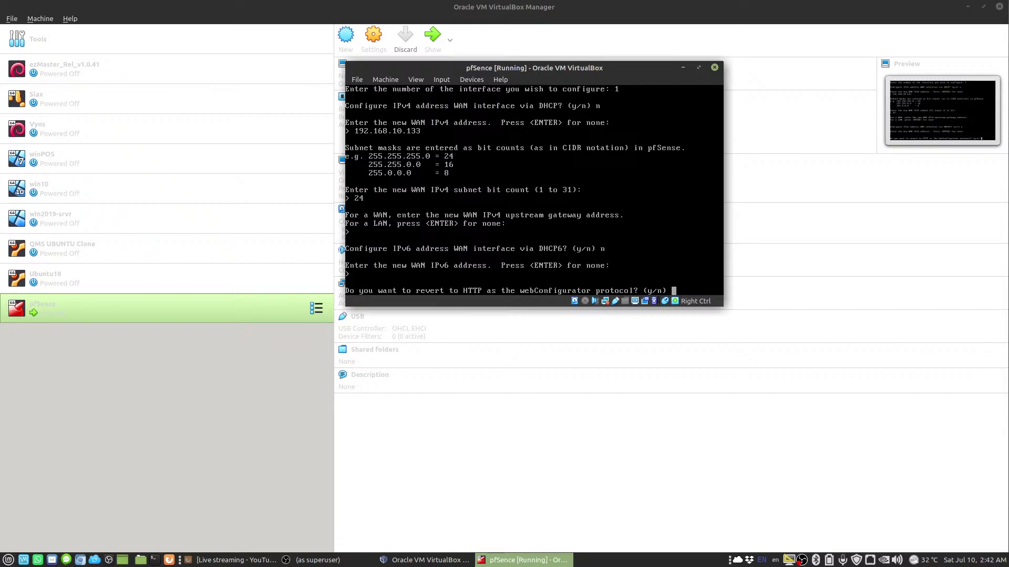
{"action": "key", "text": "Return"}
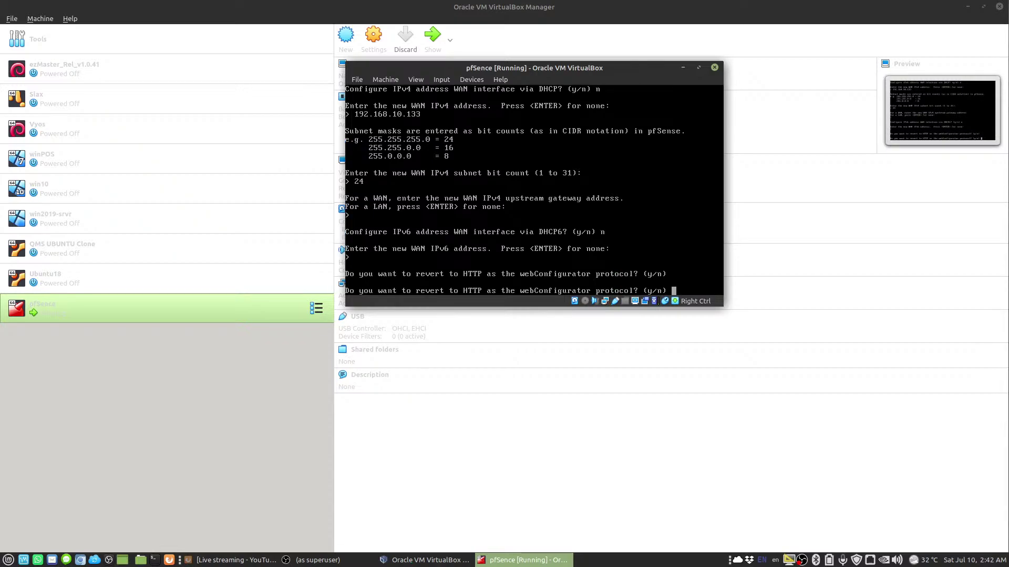
{"action": "type", "text": "y"}
{"action": "key", "text": "Return"}
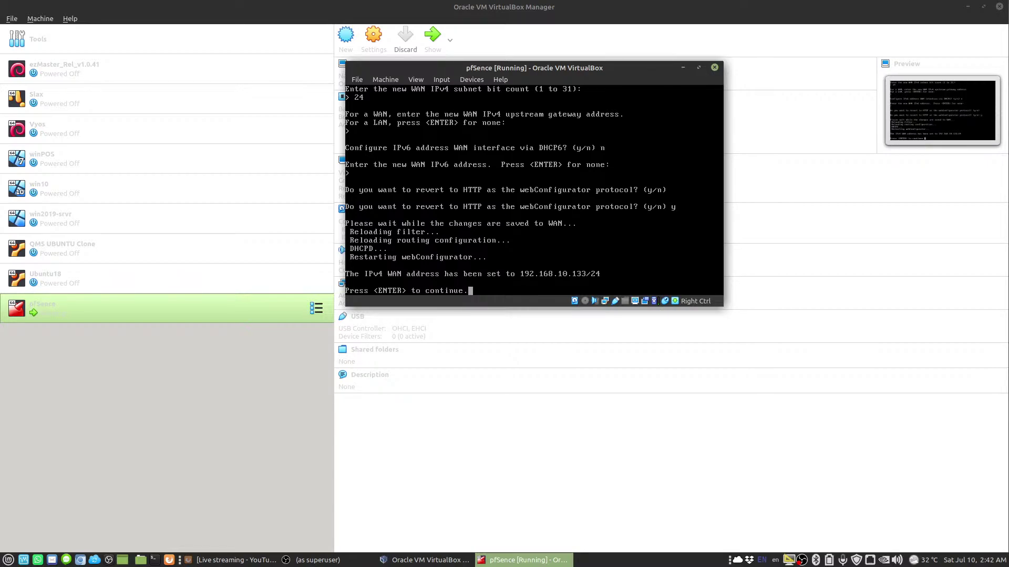
{"action": "key", "text": "Return"}
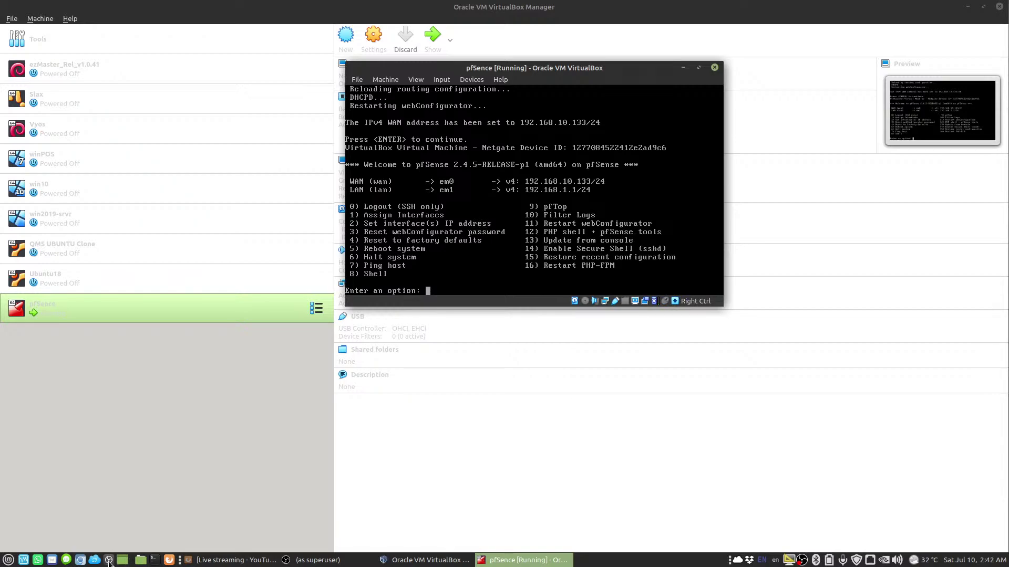
Open a resized terminal beside the VM and list network interfaces with ifconfig
{"action": "left_click", "coordinate": [154, 560]}
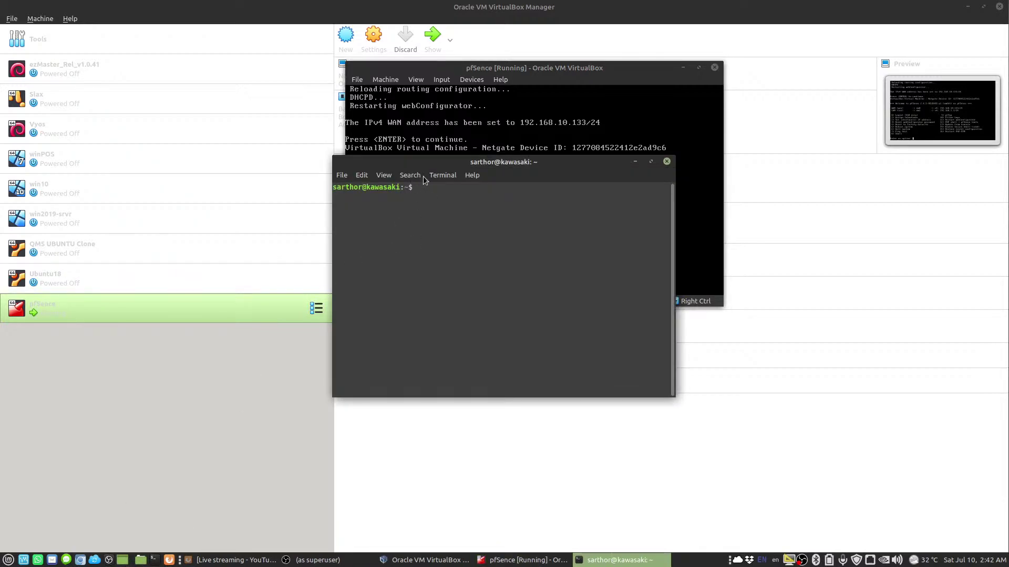
{"action": "left_click_drag", "start_coordinate": [410, 165], "coordinate": [254, 320]}
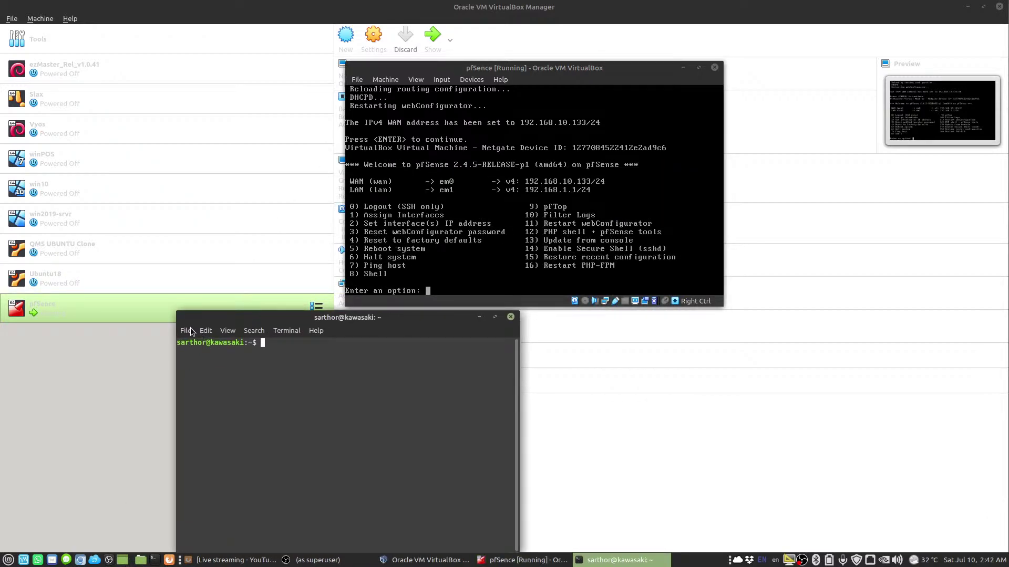
{"action": "left_click_drag", "start_coordinate": [183, 319], "coordinate": [142, 212]}
{"action": "type", "text": "ifc"}
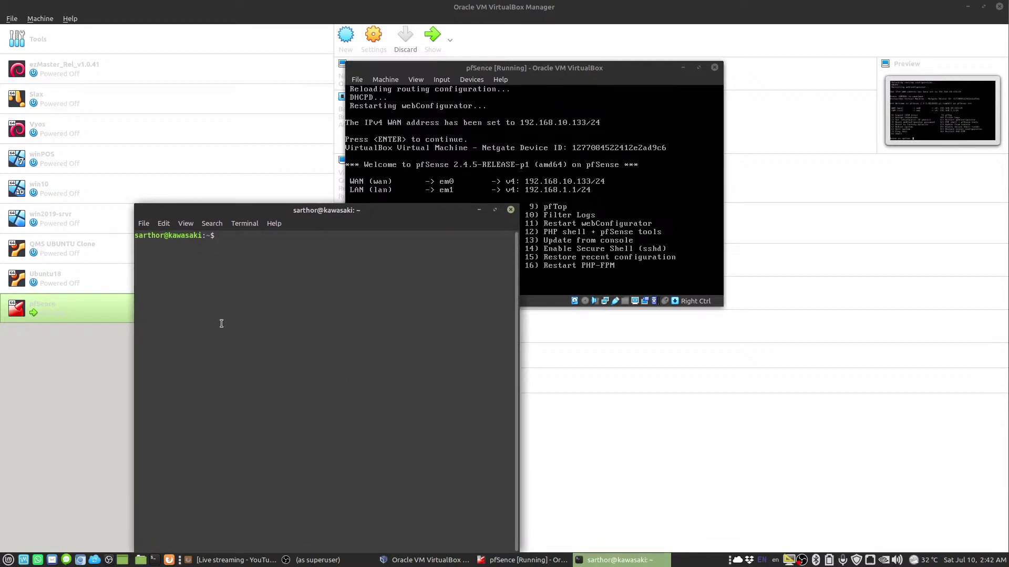
{"action": "type", "text": "onfig"}
{"action": "key", "text": "Return"}
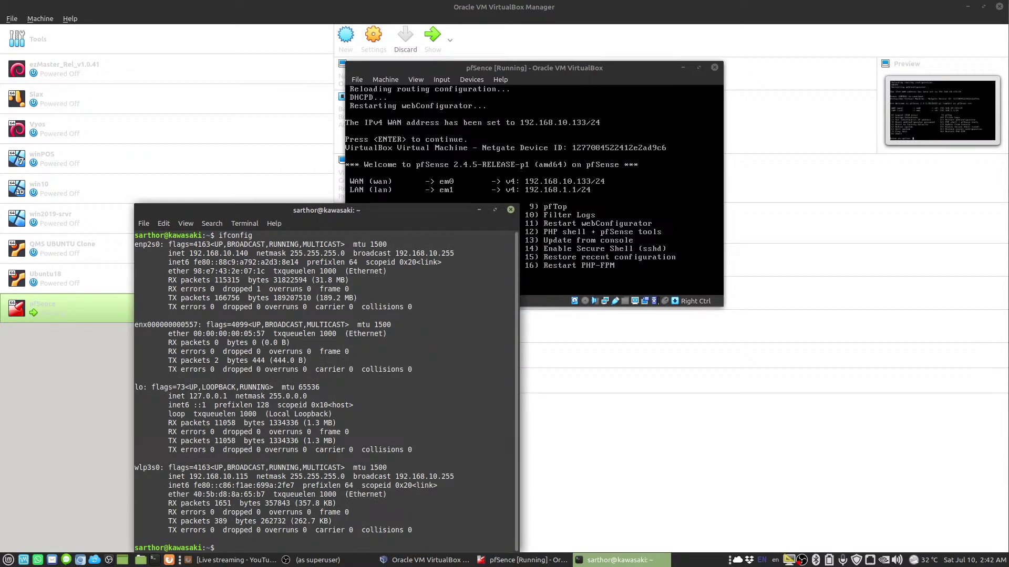
Add alias address 192.168.1.22 on wlp3s0:1 with sudo ifconfig
{"action": "double_click", "coordinate": [151, 466]}
{"action": "right_click", "coordinate": [152, 466]}
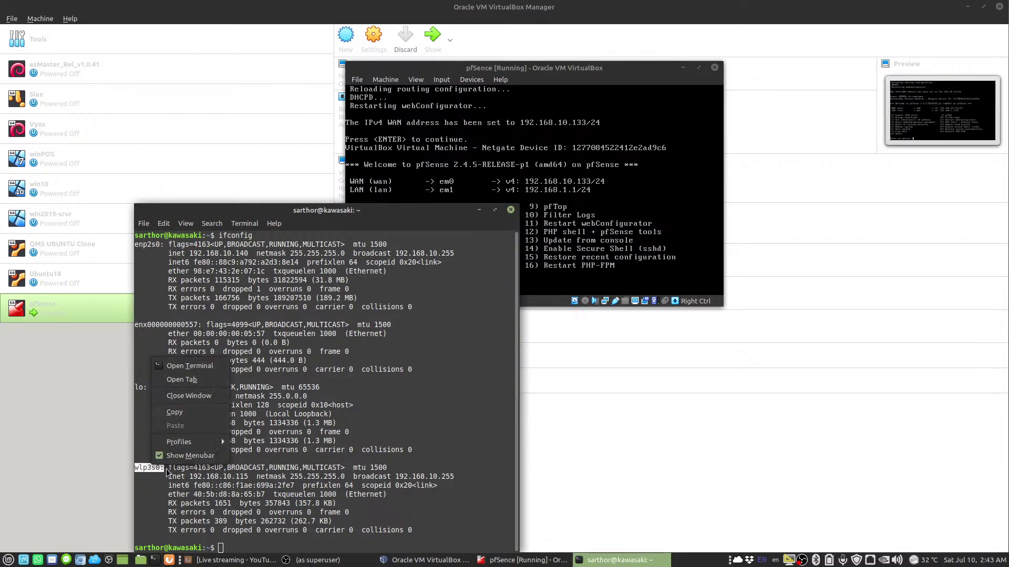
{"action": "left_click", "coordinate": [182, 410]}
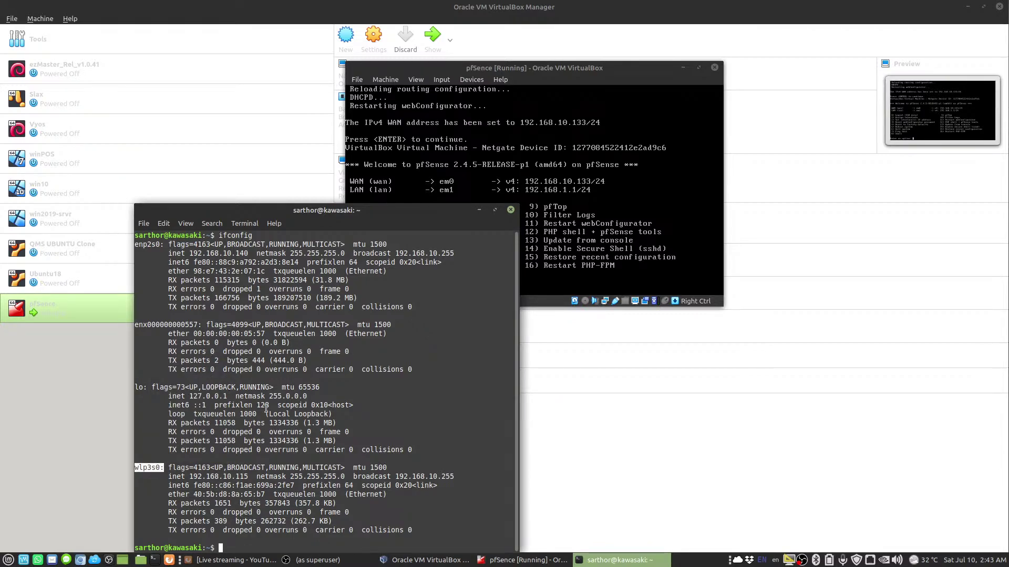
{"action": "type", "text": "ifconfig"}
{"action": "key", "text": "ctrl+shift+v"}
{"action": "key", "text": "Home"}
{"action": "type", "text": "sudo "}
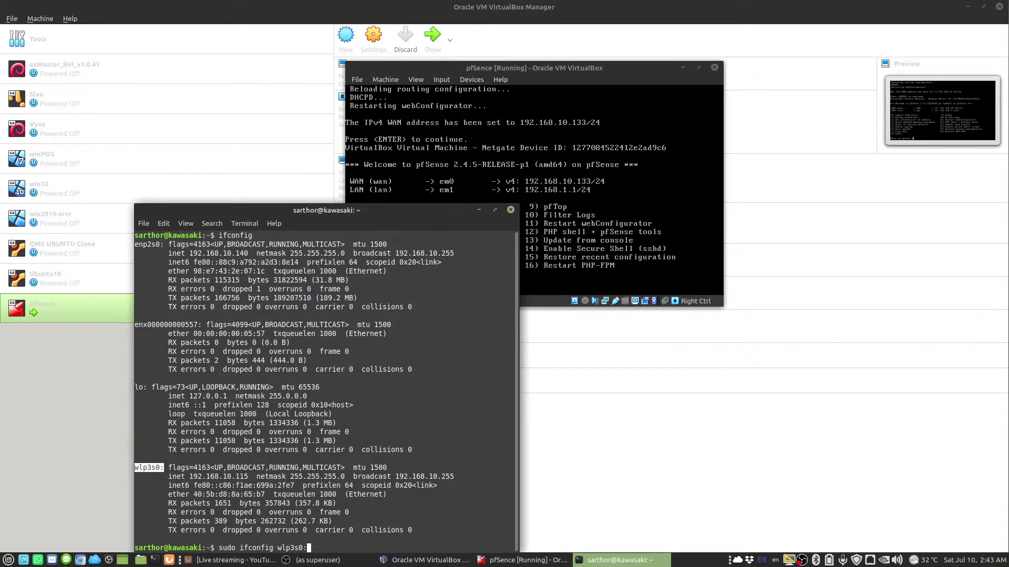
{"action": "type", "text": "1 192.168."}
{"action": "type", "text": "1.22"}
{"action": "key", "text": "Return"}
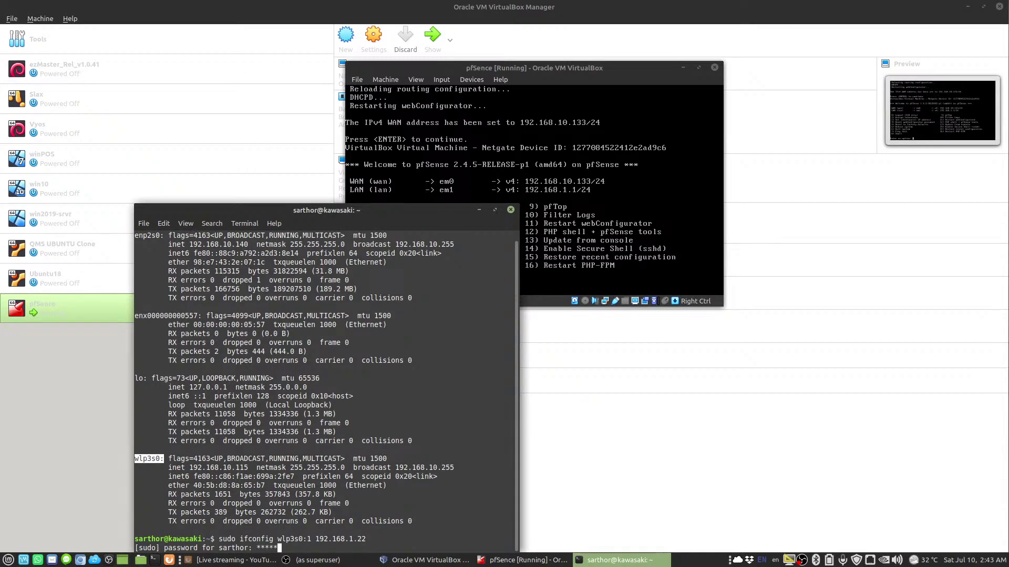
{"action": "key", "text": "Return"}
Ping pfSense LAN at 192.168.1.1 and stop after a few replies
{"action": "type", "text": "ping 192.168.1"}
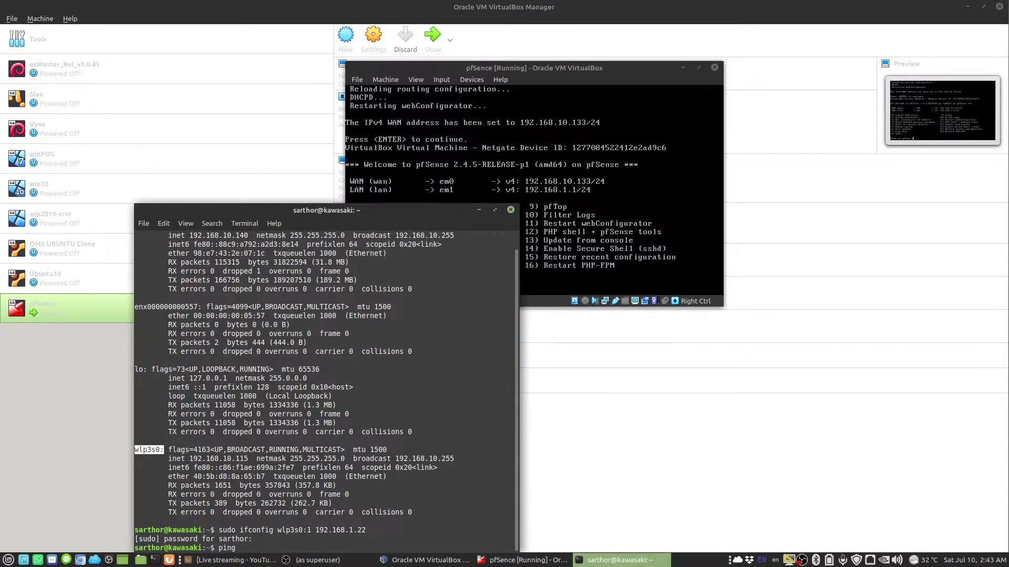
{"action": "type", "text": ".168.1."}
{"action": "key", "text": "Return"}
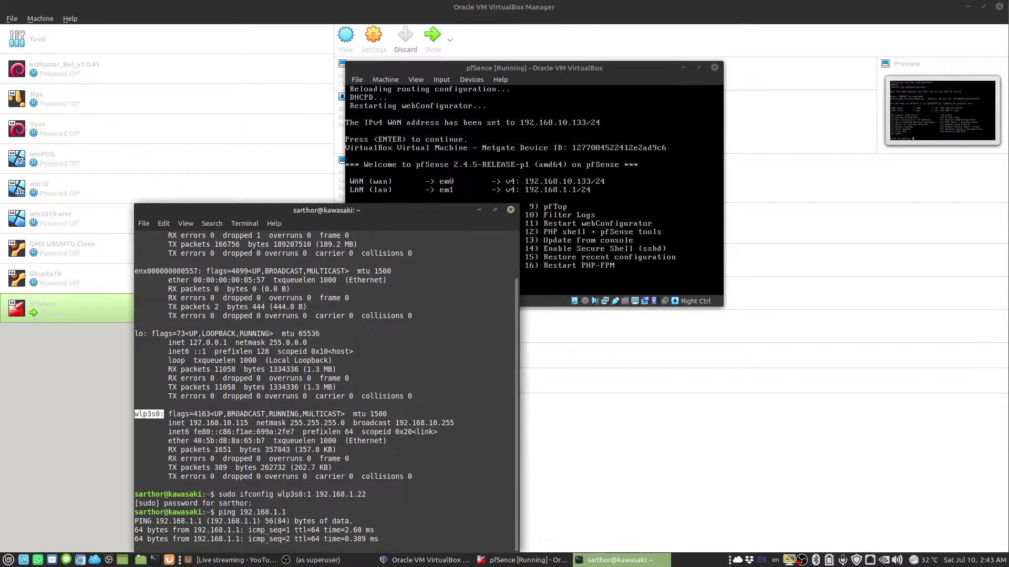
{"action": "key", "text": "ctrl+c"}
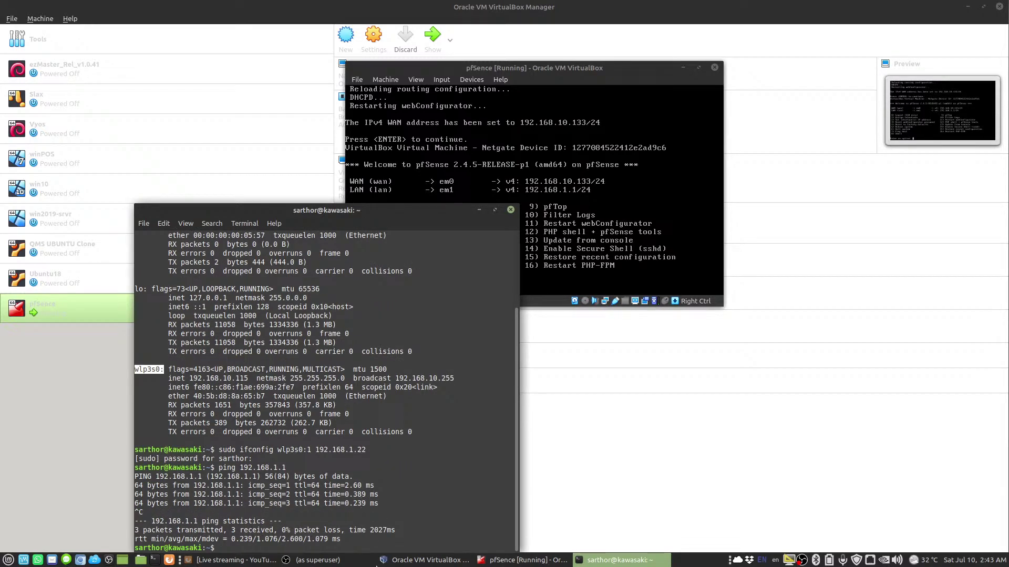
Launch Chromium and load the pfSense login page at 192.168.1.1
{"action": "left_click", "coordinate": [81, 560]}
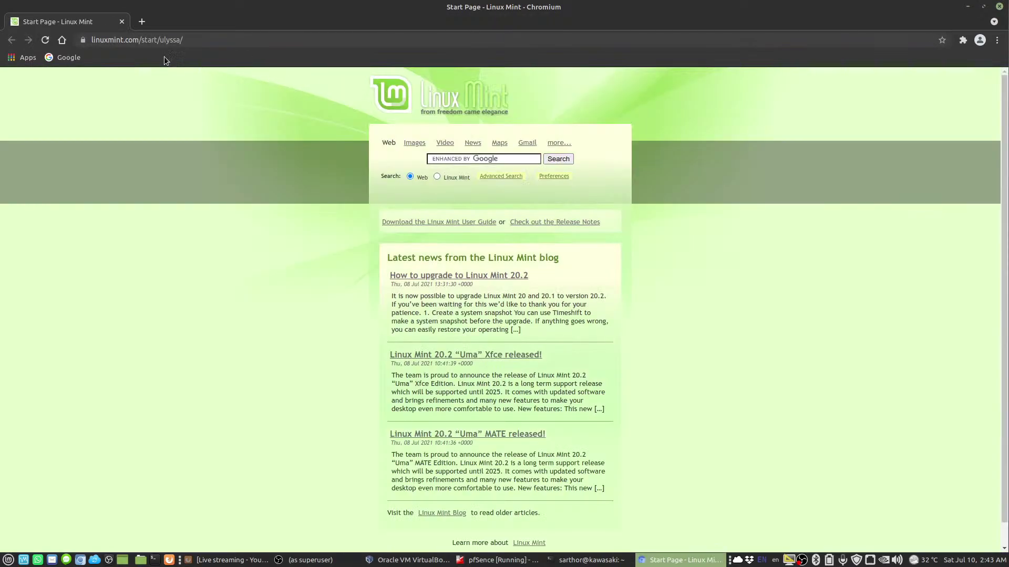
{"action": "left_click", "coordinate": [184, 44]}
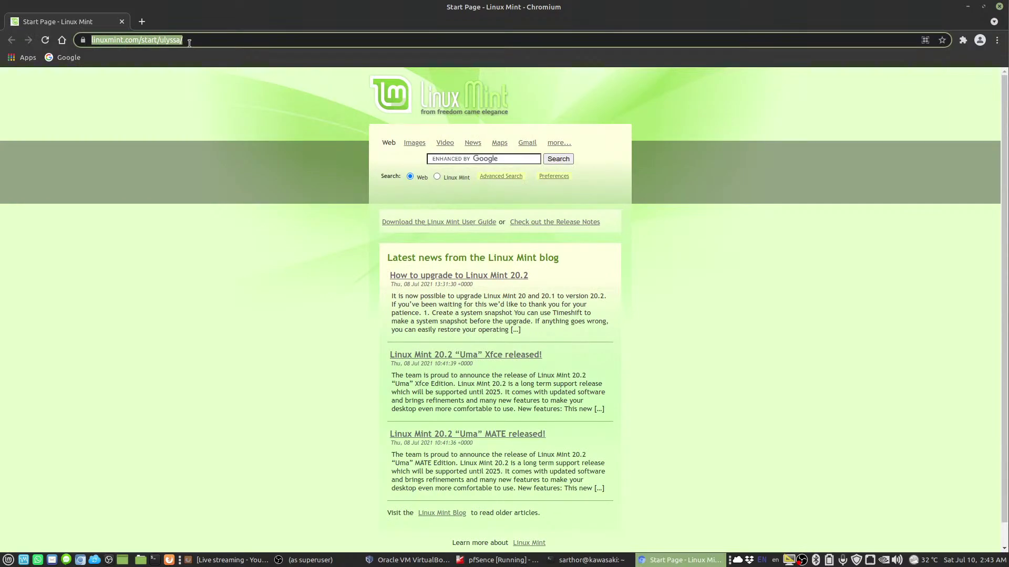
{"action": "type", "text": "192.168.1.12"}
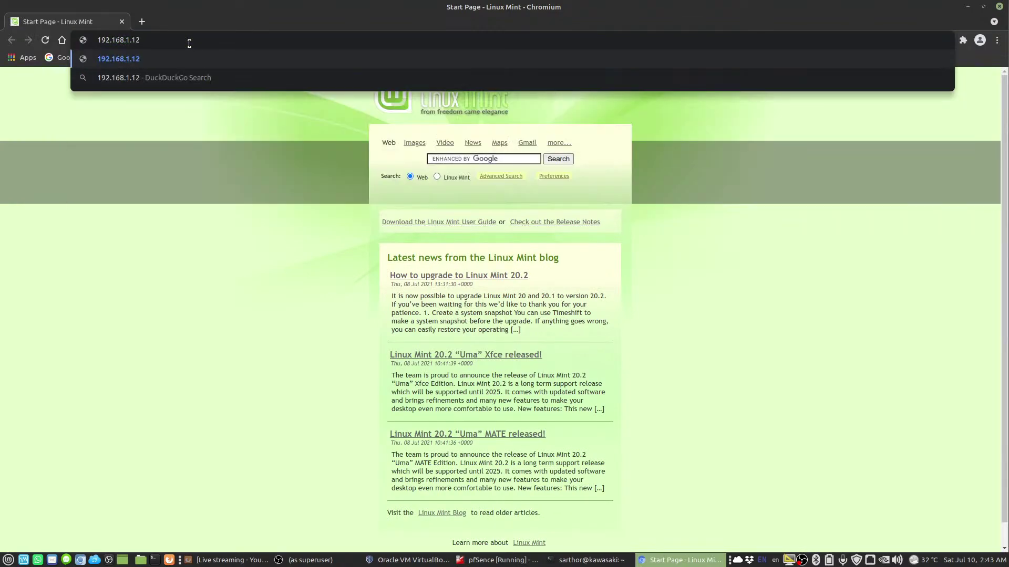
{"action": "key", "text": "BackSpace"}
{"action": "key", "text": "Return"}
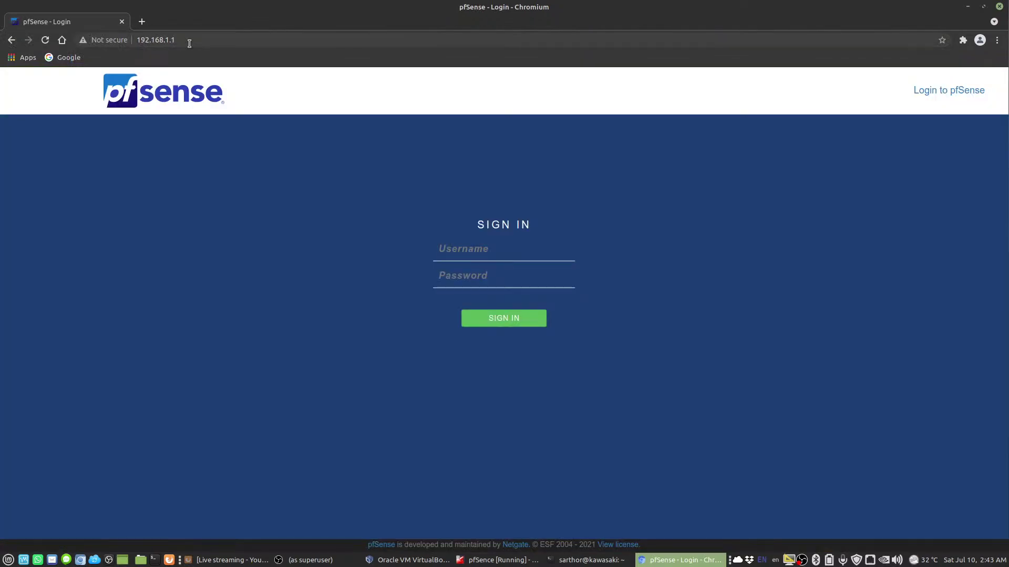
Sign in to pfSense with the default admin username and password, retrying until accepted
{"action": "type", "text": "admin"}
{"action": "key", "text": "Tab"}
{"action": "type", "text": "pf"}
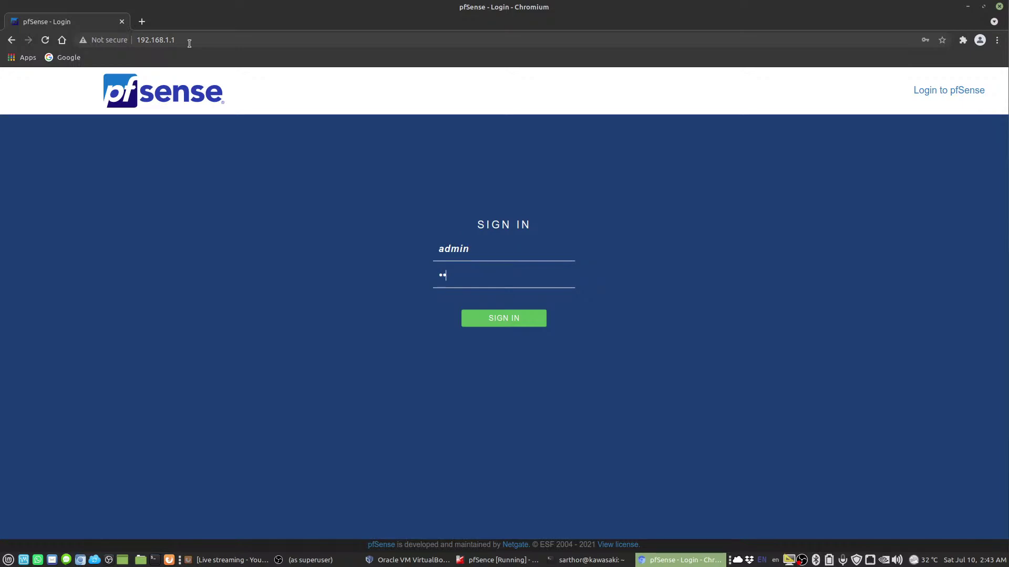
{"action": "type", "text": "sense"}
{"action": "key", "text": "Return"}
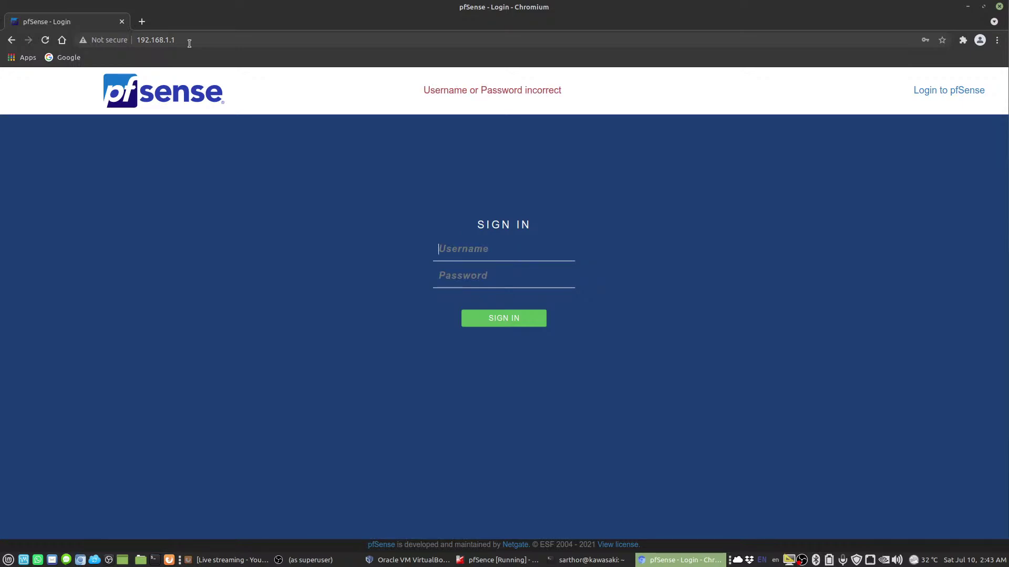
{"action": "type", "text": "admin"}
{"action": "key", "text": "Tab"}
{"action": "type", "text": "pfsen"}
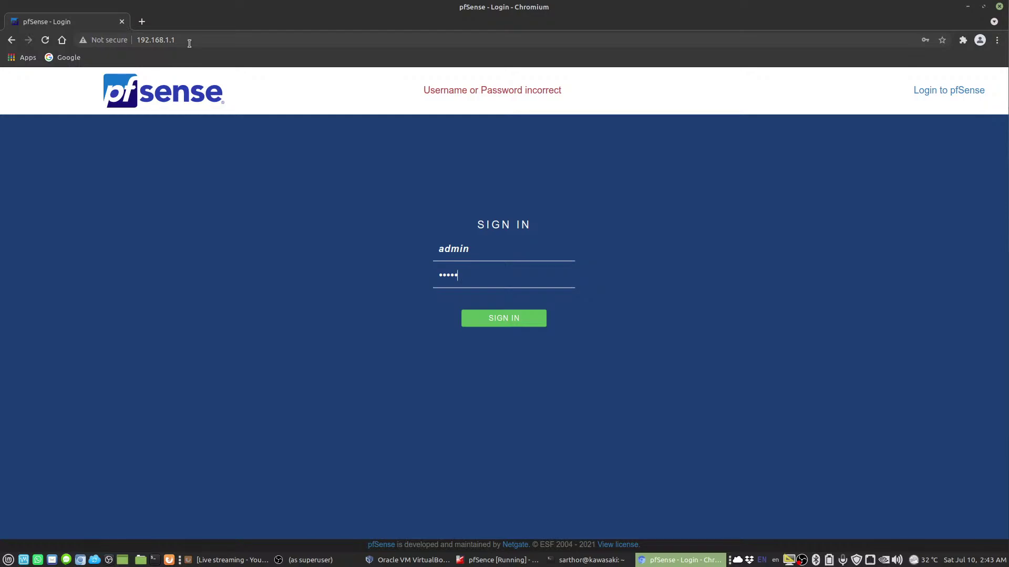
{"action": "type", "text": "se"}
{"action": "key", "text": "Return"}
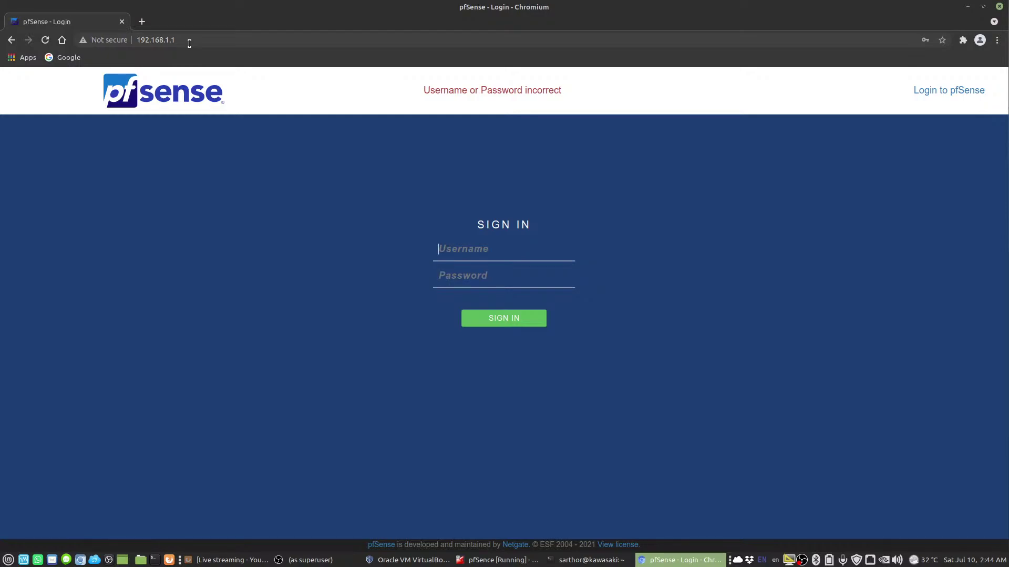
{"action": "type", "text": "admin"}
{"action": "key", "text": "Tab"}
{"action": "type", "text": "pfsen"}
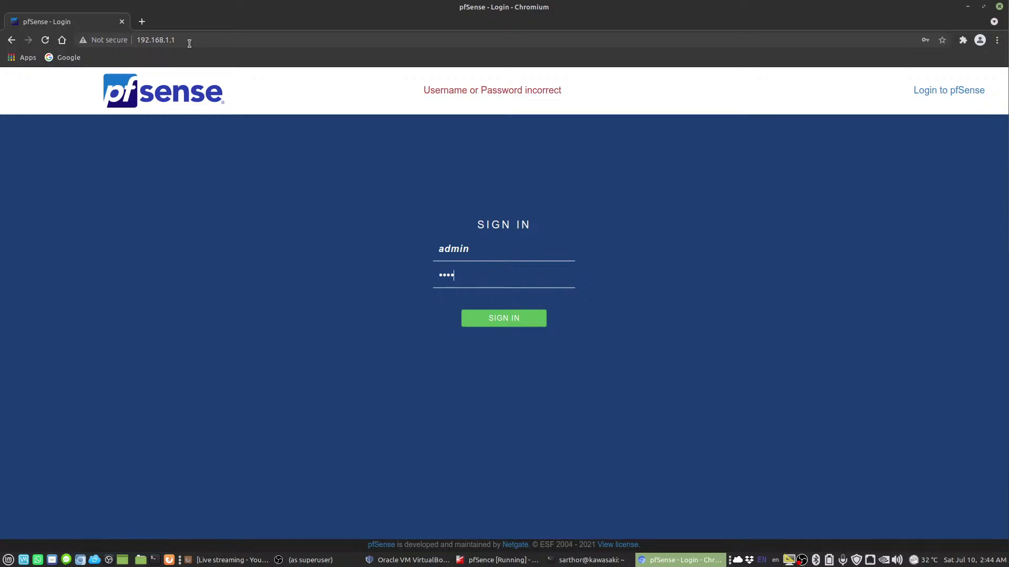
{"action": "type", "text": "se"}
{"action": "key", "text": "Return"}
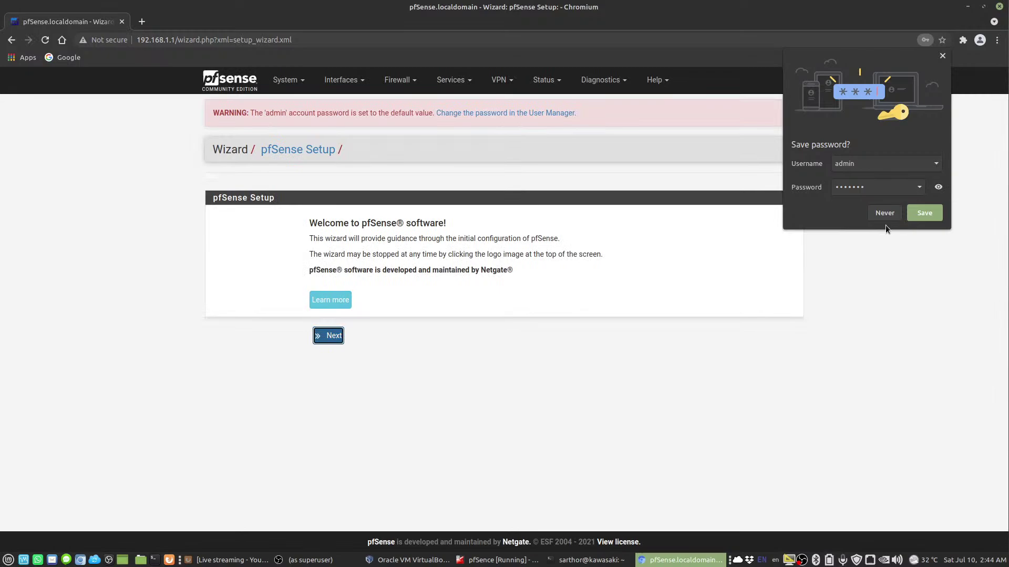
Dismiss the browser's save-password prompt and start the pfSense setup wizard
{"action": "left_click", "coordinate": [881, 213]}
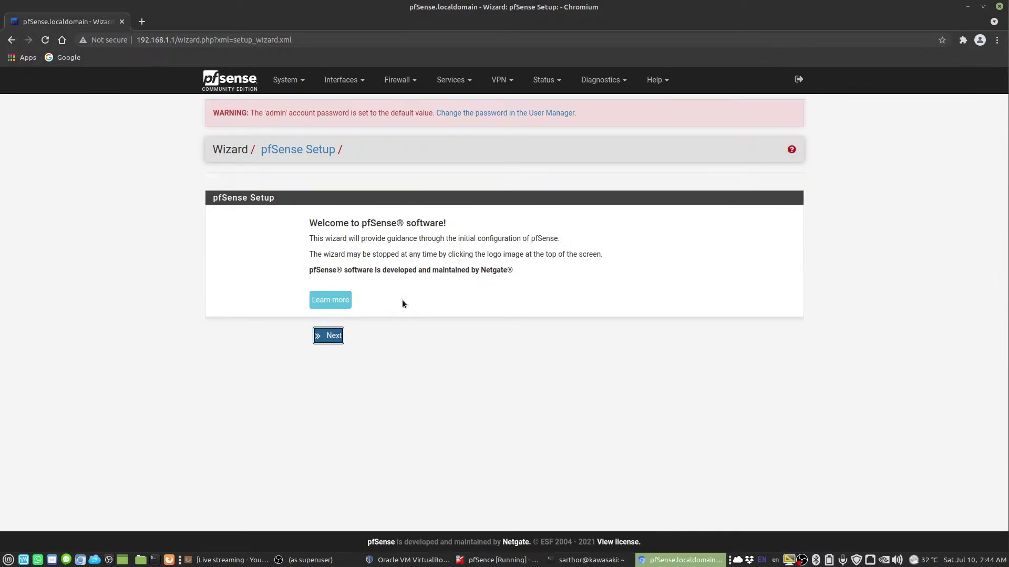
{"action": "left_click", "coordinate": [338, 344]}
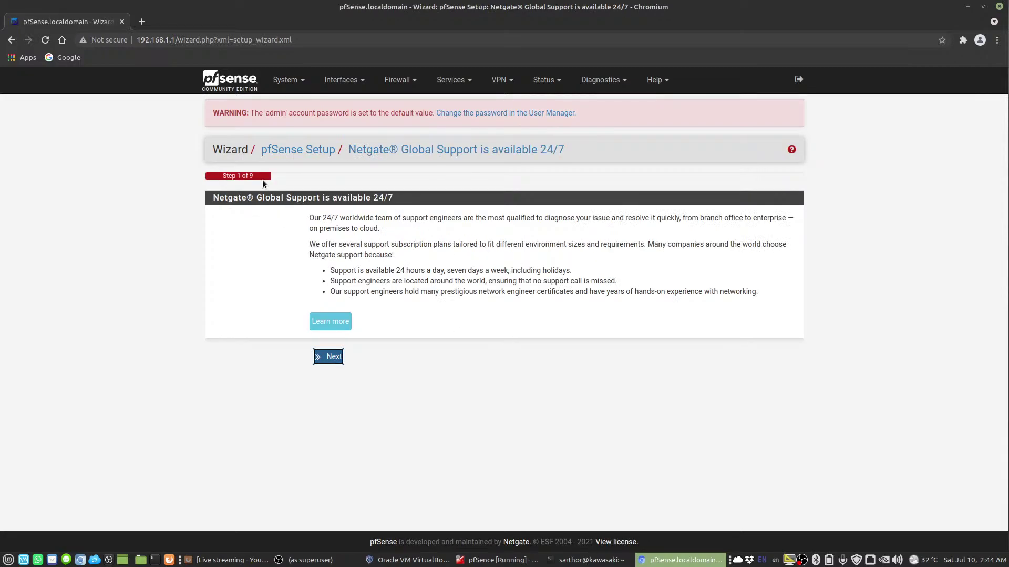
{"action": "left_click", "coordinate": [334, 364]}
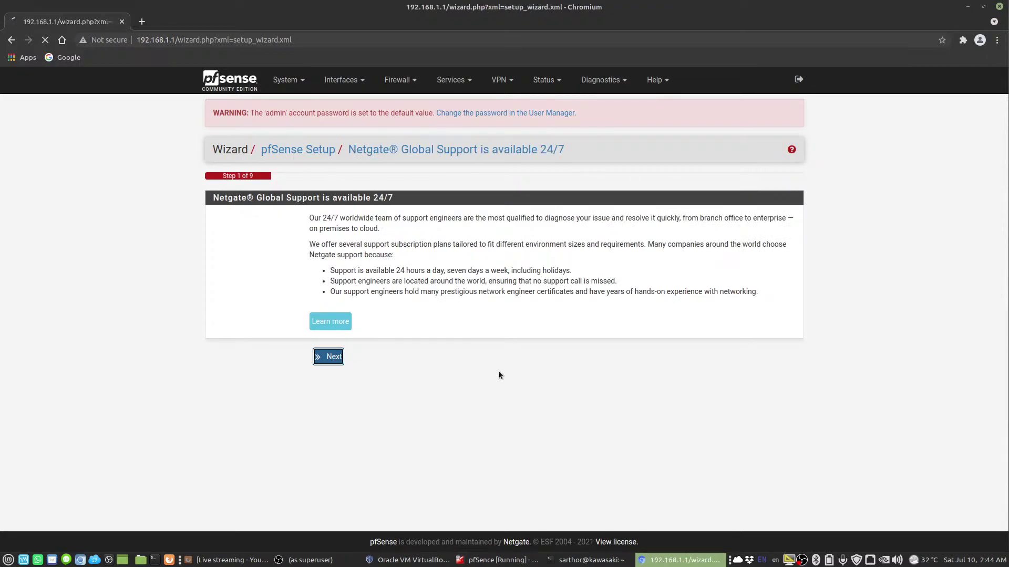
Set hostname test, domain zufapro.com, and DNS servers 192.168.10.1 and 8.8.8.8
{"action": "left_click_drag", "start_coordinate": [346, 243], "coordinate": [281, 231]}
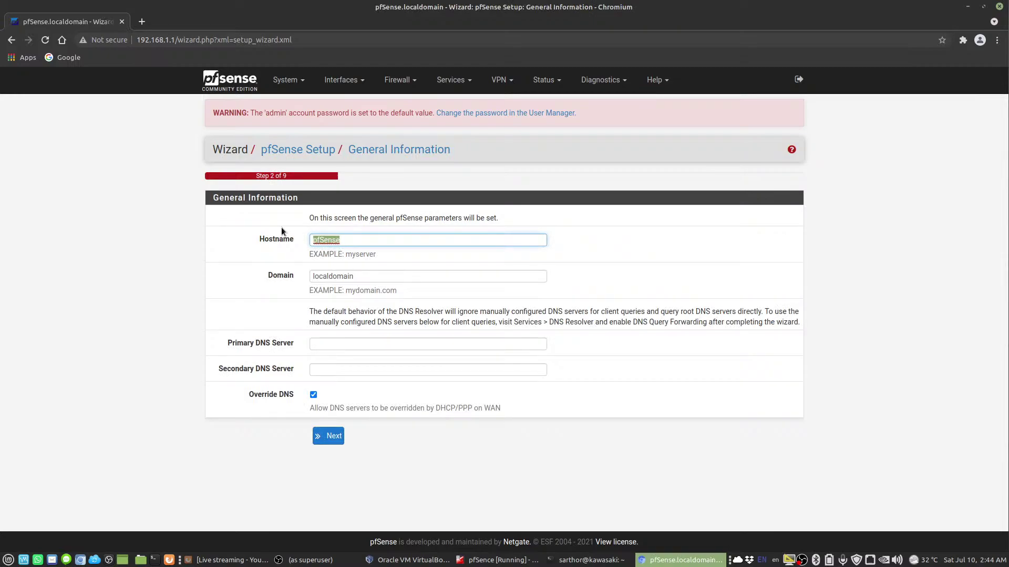
{"action": "type", "text": "ted"}
{"action": "type", "text": "test"}
{"action": "key", "text": "Tab"}
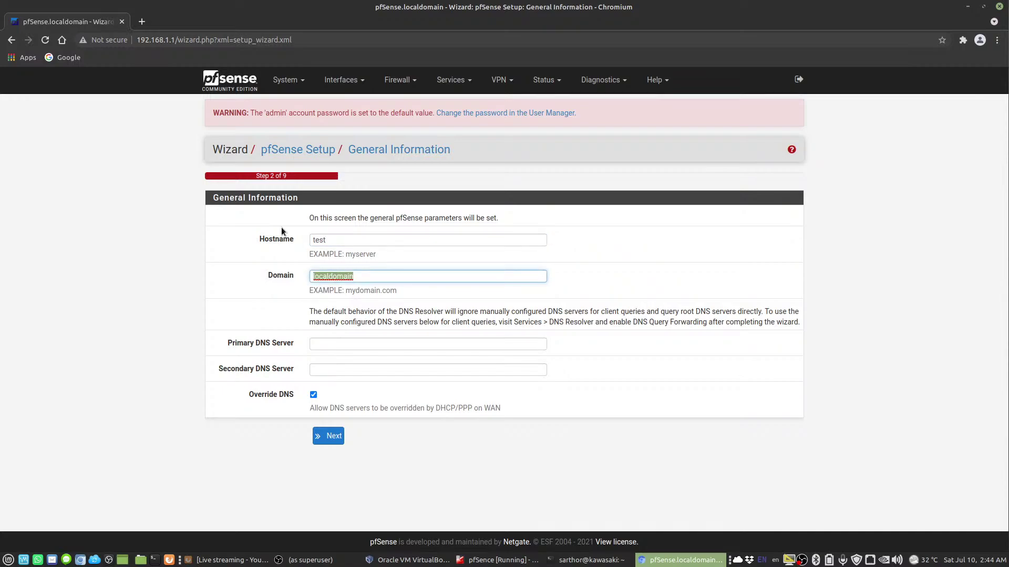
{"action": "type", "text": "zufapro.com"}
{"action": "key", "text": "Tab"}
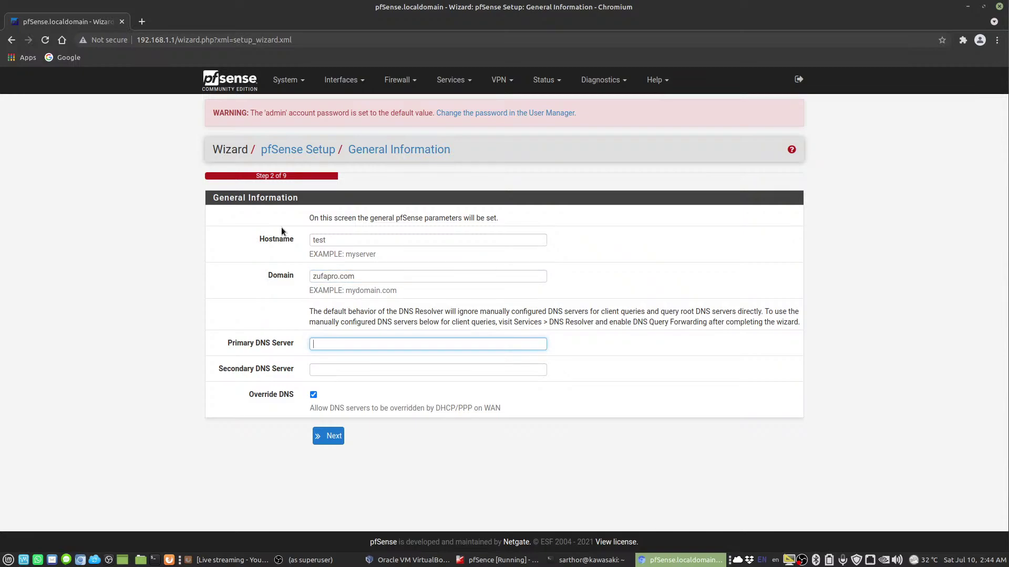
{"action": "type", "text": "192.168.10.1"}
{"action": "key", "text": "Tab"}
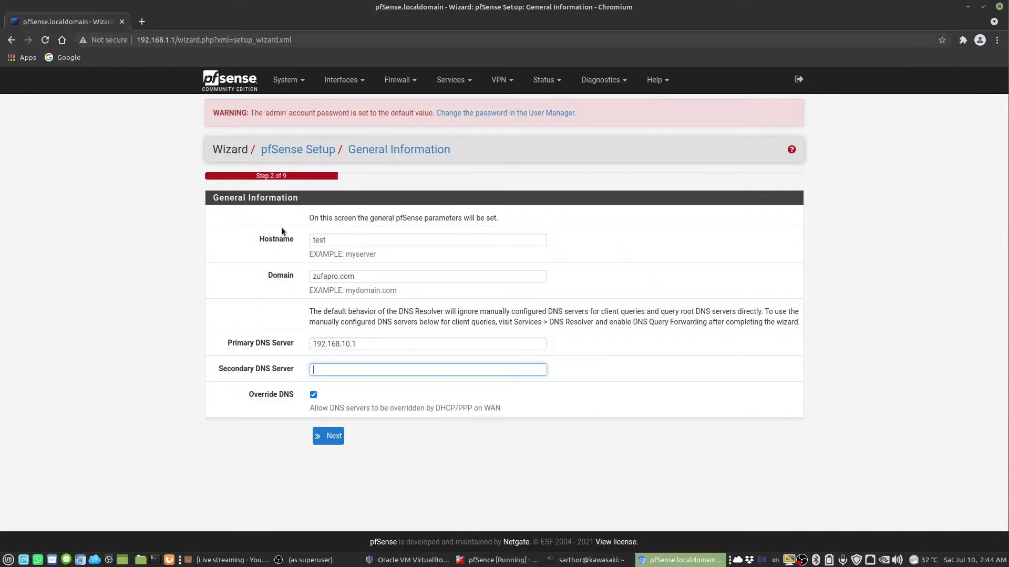
{"action": "type", "text": "8.8.8.8"}
{"action": "left_click", "coordinate": [328, 436]}
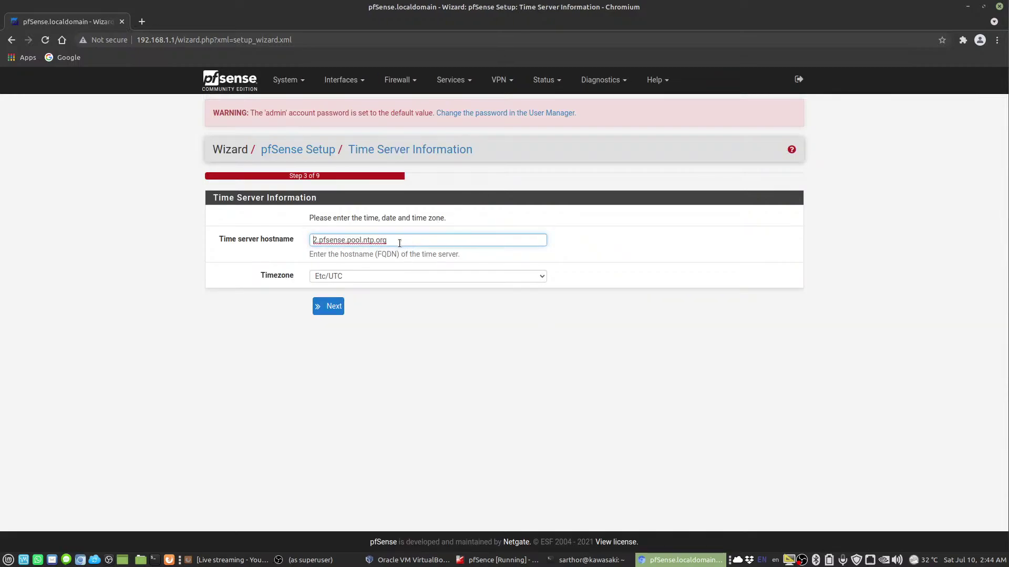
Choose Asia/Riyadh as the timezone, keeping 2.pfsense.pool.ntp.org as time server
{"action": "left_click", "coordinate": [355, 276]}
{"action": "scroll", "coordinate": [382, 365], "scroll_direction": "up", "scroll_amount": 6}
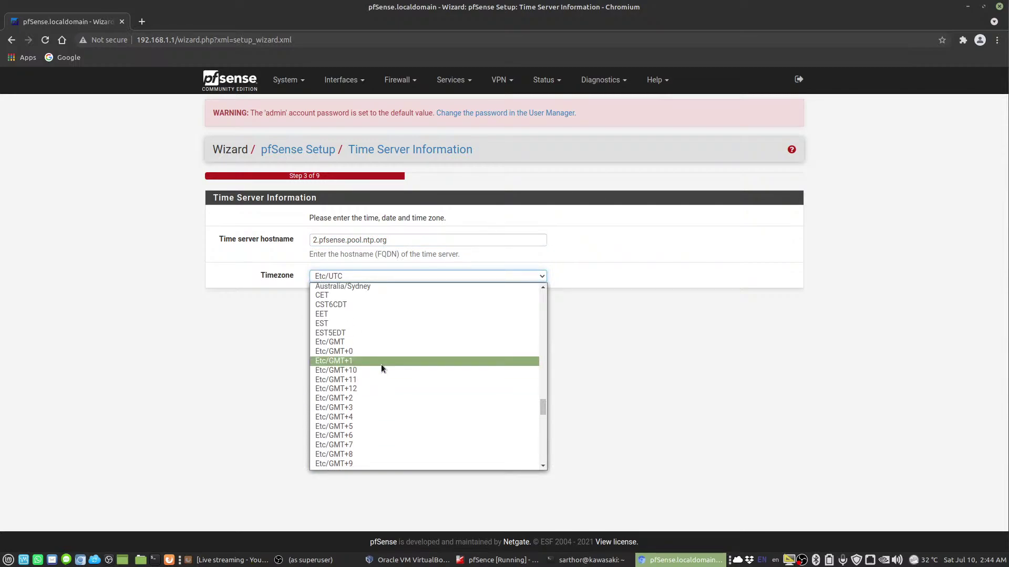
{"action": "scroll", "coordinate": [460, 404], "scroll_direction": "up", "scroll_amount": 6}
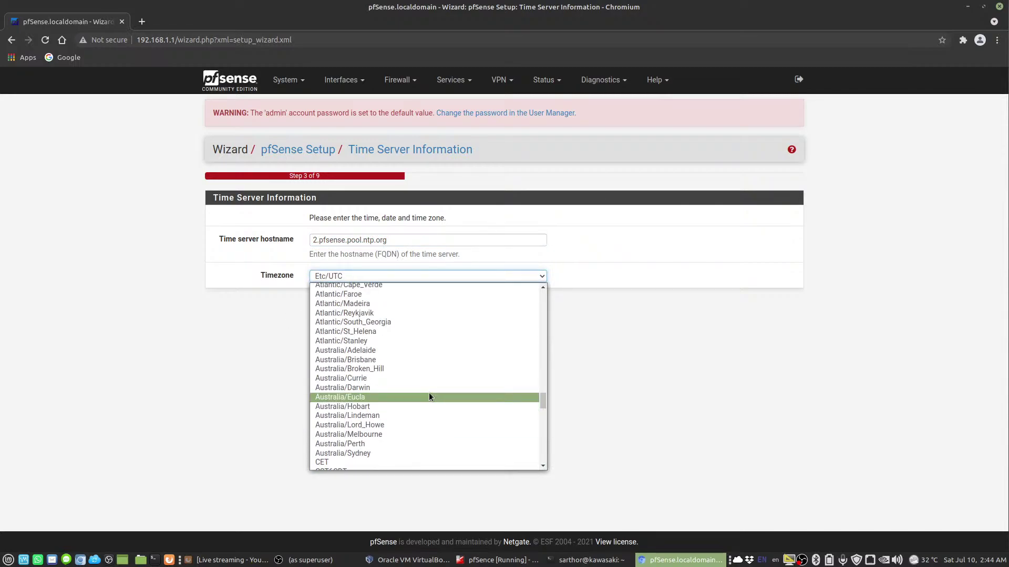
{"action": "scroll", "coordinate": [429, 397], "scroll_direction": "up", "scroll_amount": 15}
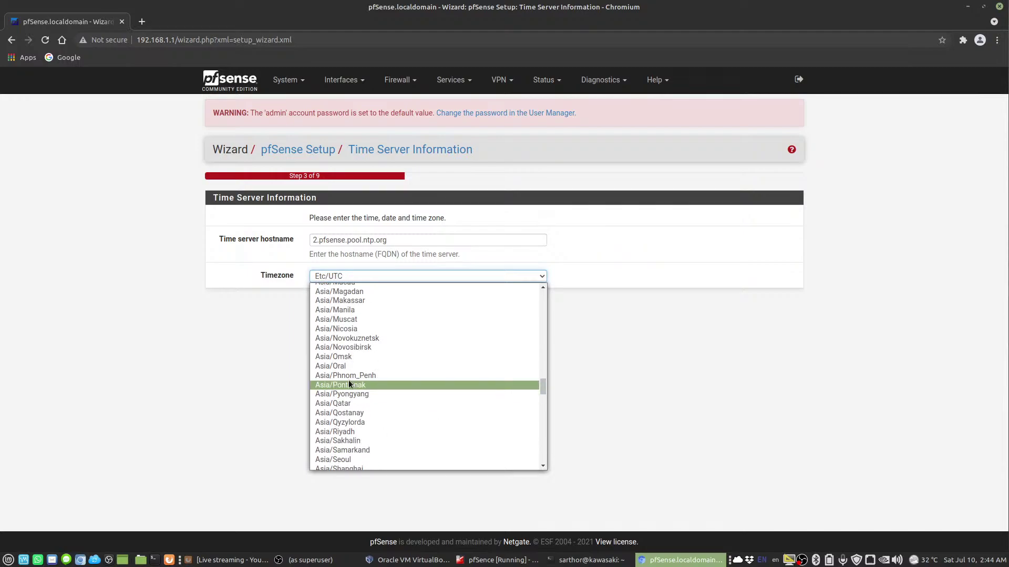
{"action": "left_click", "coordinate": [345, 432]}
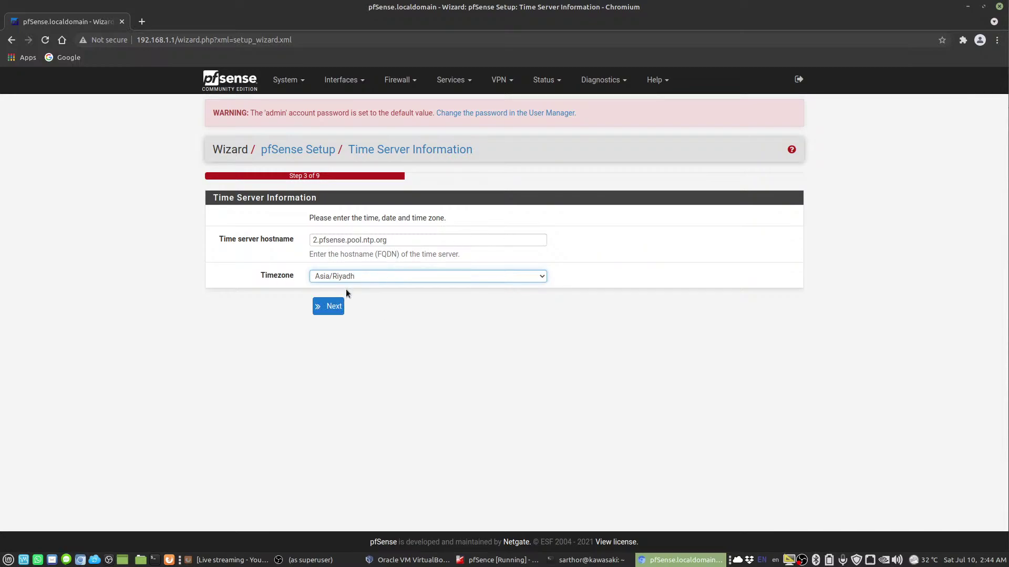
On the WAN interface step, set the upstream gateway to 192.168.10.1
{"action": "left_click", "coordinate": [334, 306]}
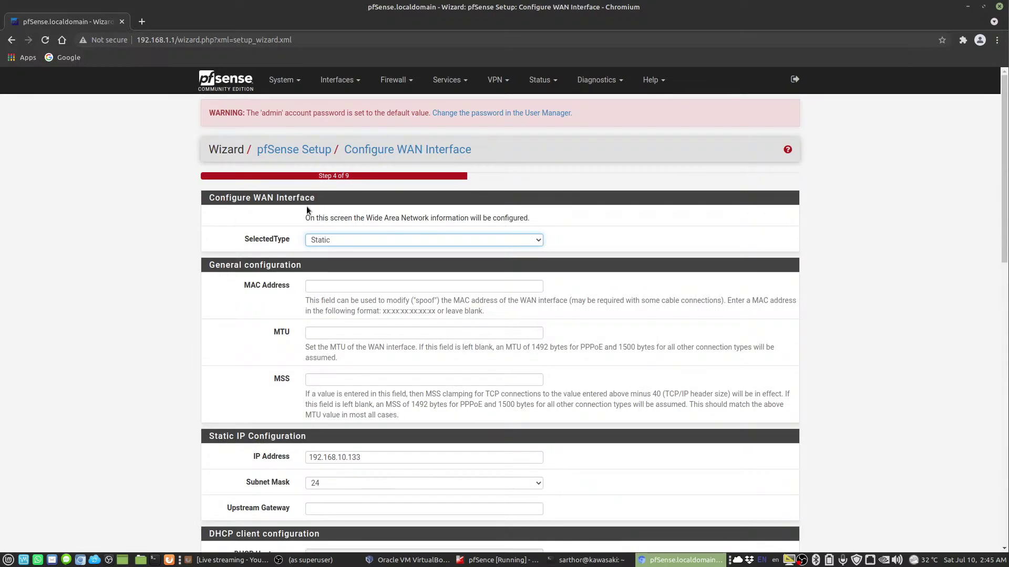
{"action": "scroll", "coordinate": [253, 293], "scroll_direction": "down", "scroll_amount": 3}
{"action": "scroll", "coordinate": [416, 261], "scroll_direction": "down", "scroll_amount": 5}
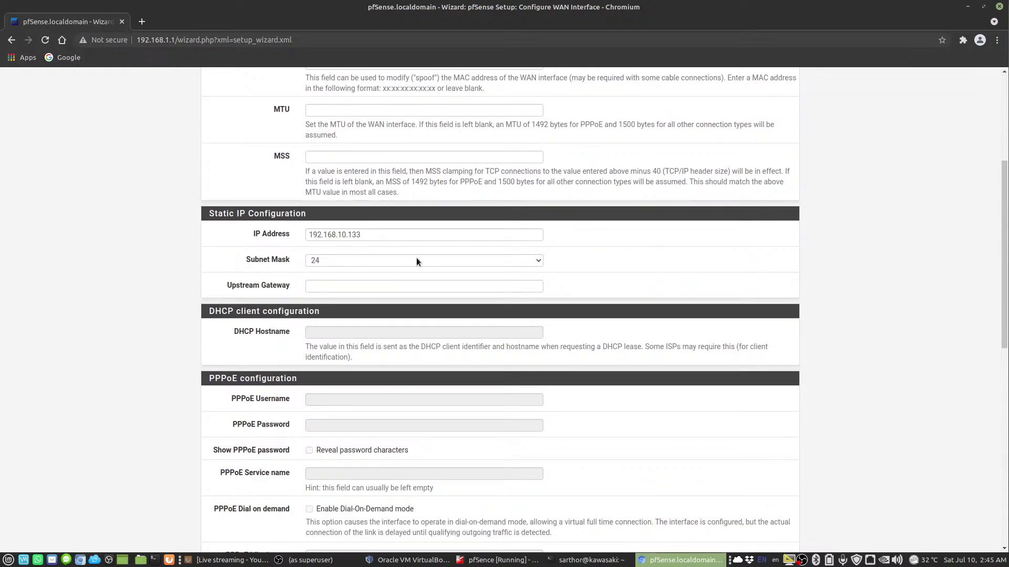
{"action": "scroll", "coordinate": [255, 295], "scroll_direction": "down", "scroll_amount": 4}
{"action": "scroll", "coordinate": [268, 284], "scroll_direction": "up", "scroll_amount": 3}
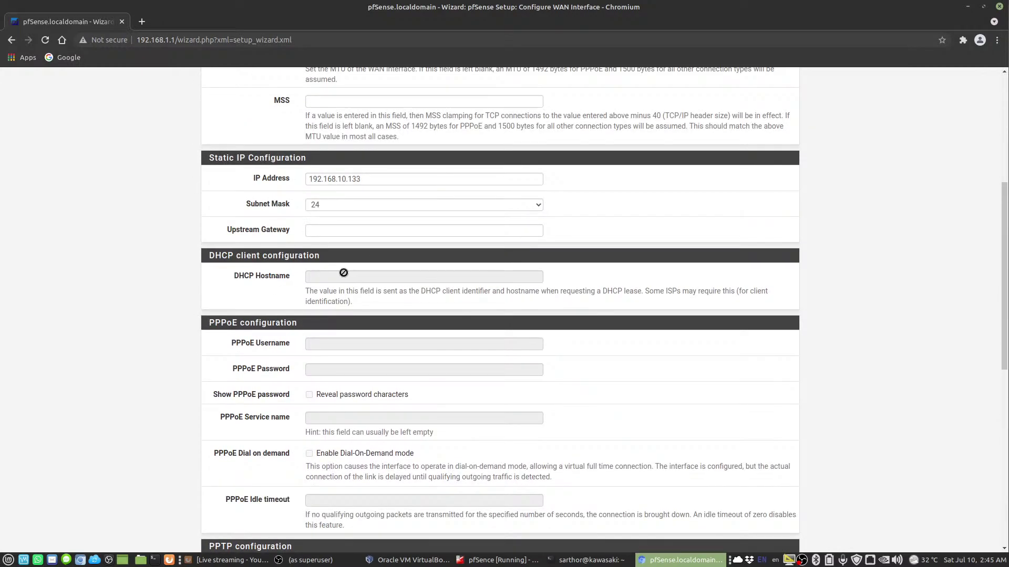
{"action": "left_click", "coordinate": [347, 235]}
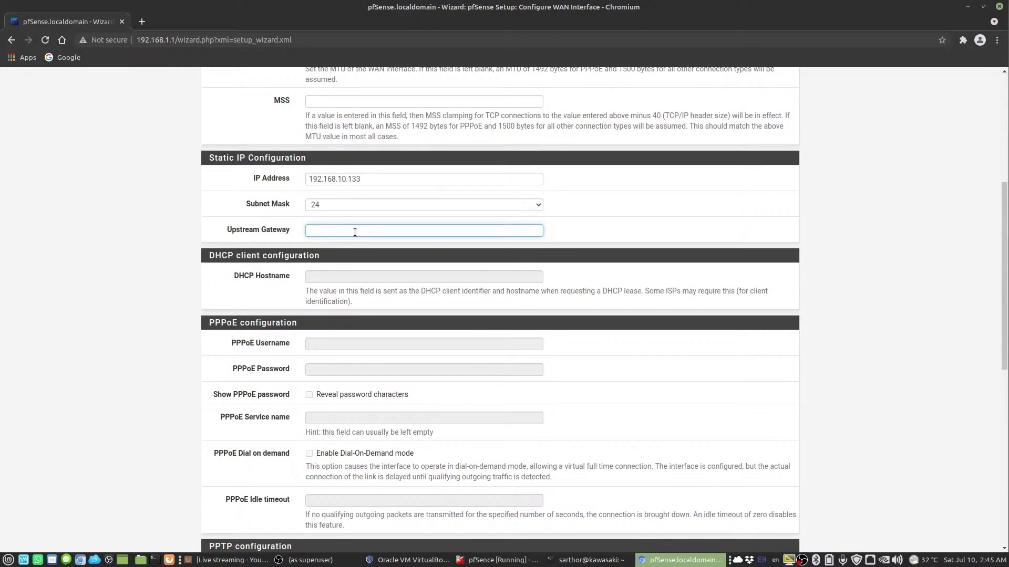
{"action": "type", "text": "192.168.10.1"}
Keep the LAN IP address 192.168.1.1/24 and continue to the admin password step
{"action": "scroll", "coordinate": [286, 270], "scroll_direction": "down", "scroll_amount": 6}
{"action": "scroll", "coordinate": [278, 317], "scroll_direction": "down", "scroll_amount": 2}
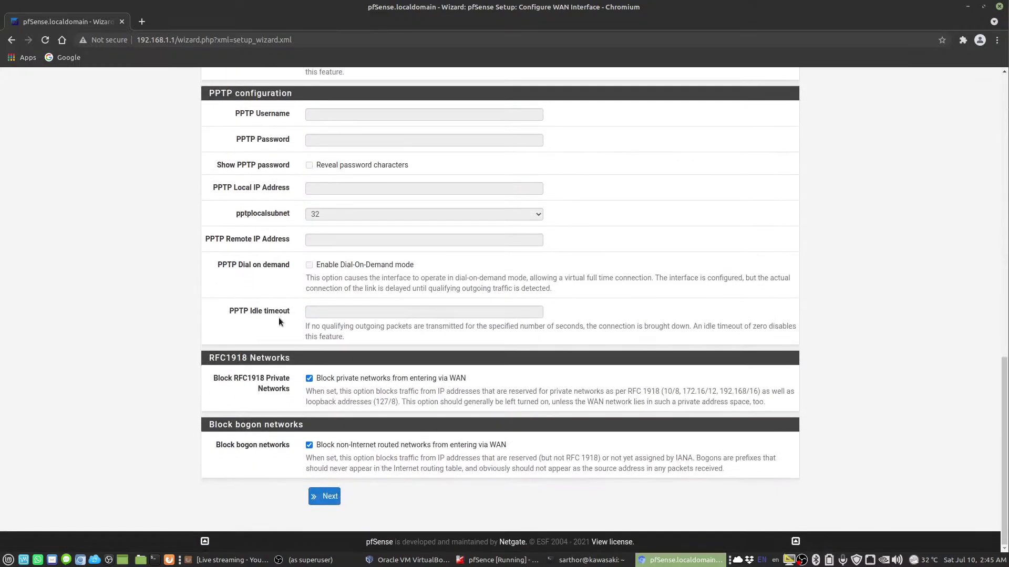
{"action": "left_click", "coordinate": [324, 494]}
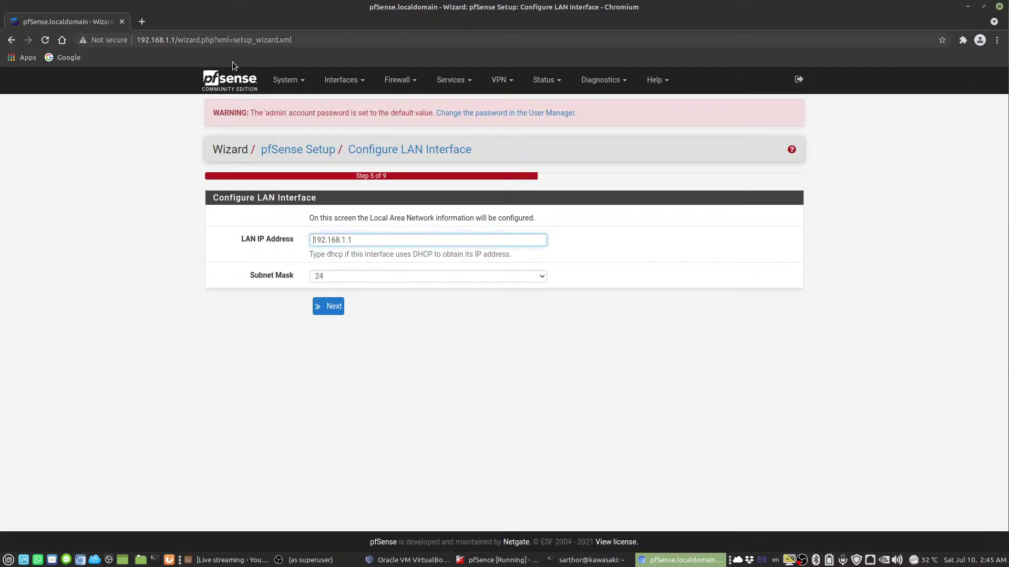
{"action": "left_click", "coordinate": [348, 240]}
{"action": "key", "text": "shift+Home"}
{"action": "key", "text": "Right"}
{"action": "key", "text": "Left"}
{"action": "left_click", "coordinate": [336, 310]}
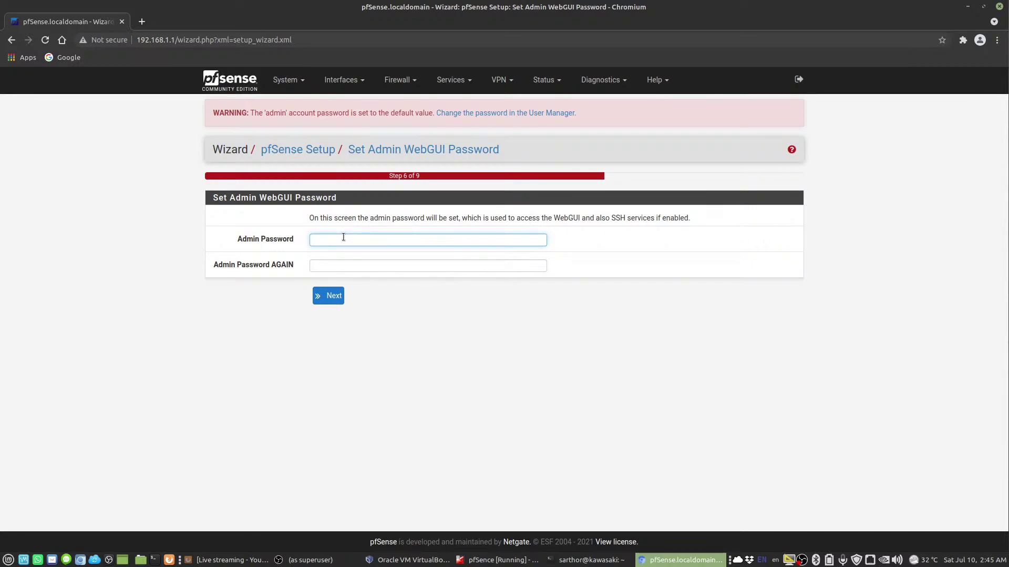
Set and confirm a new admin WebGUI password
{"action": "type", "text": "•••••••"}
{"action": "key", "text": "Tab"}
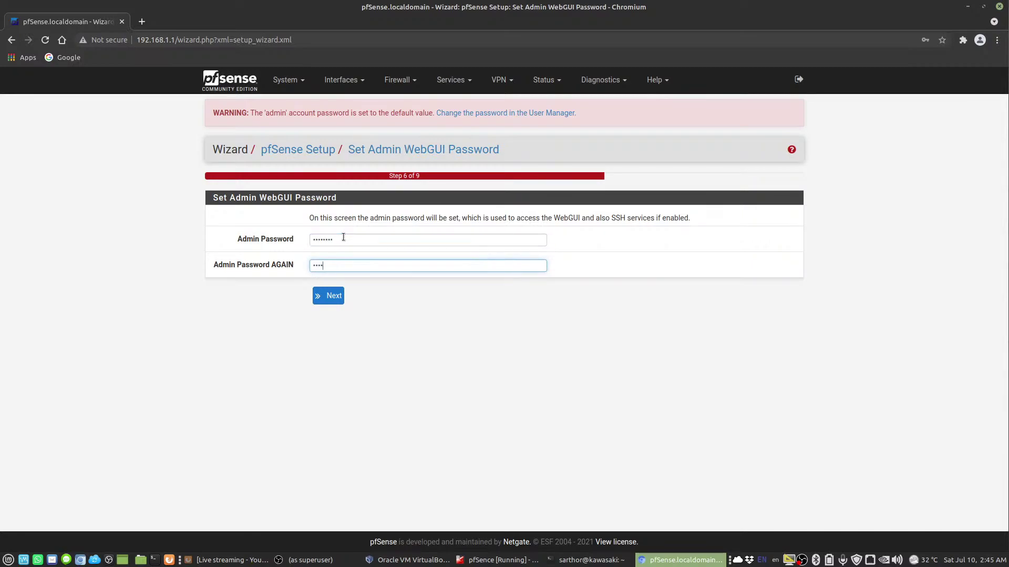
{"action": "type", "text": "••••••••••••••••••"}
{"action": "left_click", "coordinate": [329, 296]}
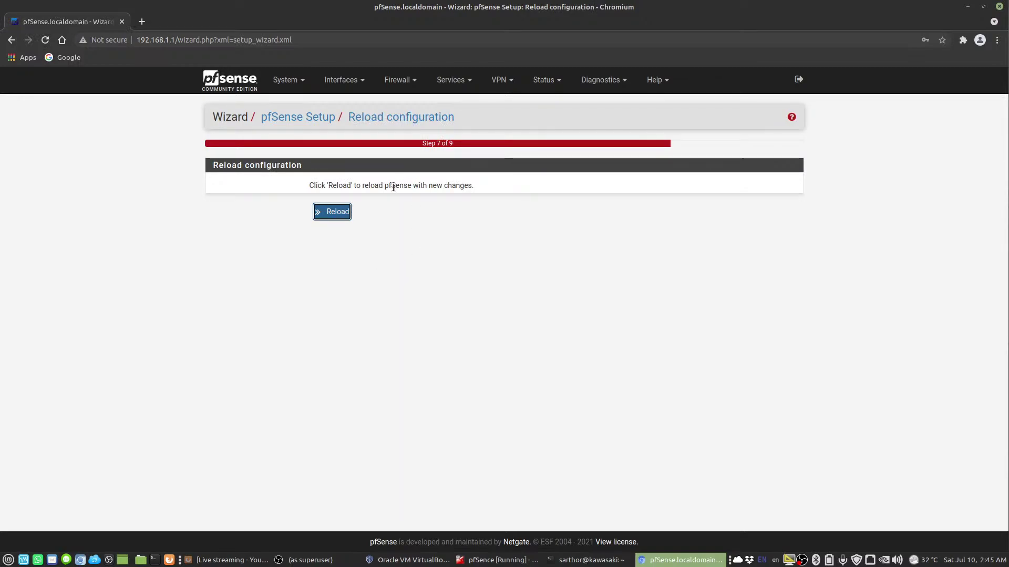
Reload pfSense with the new configuration, finish the wizard, and try the System menu
{"action": "left_click", "coordinate": [339, 211]}
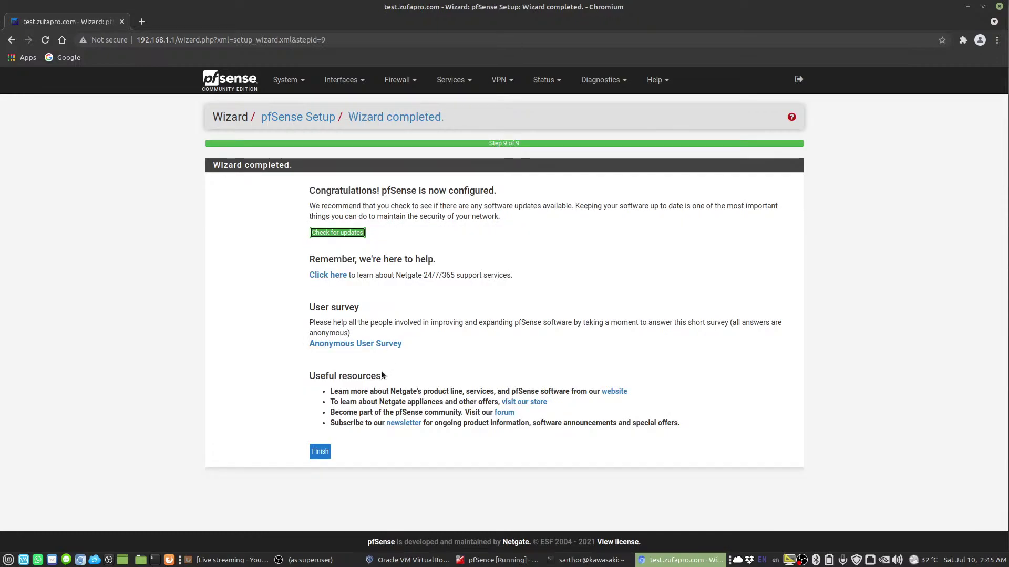
{"action": "left_click", "coordinate": [325, 453]}
{"action": "left_click", "coordinate": [283, 80]}
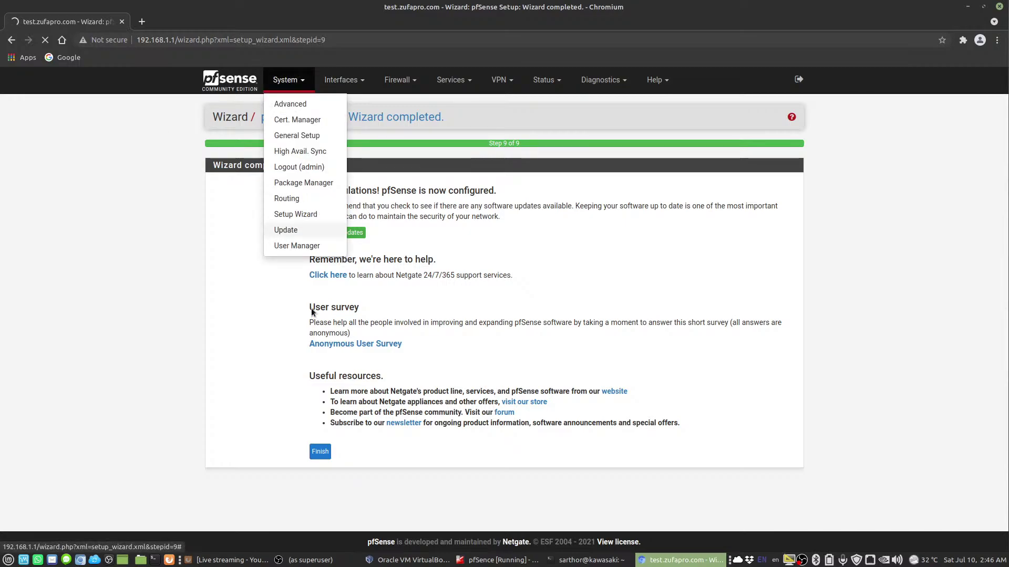
{"action": "left_click", "coordinate": [226, 319]}
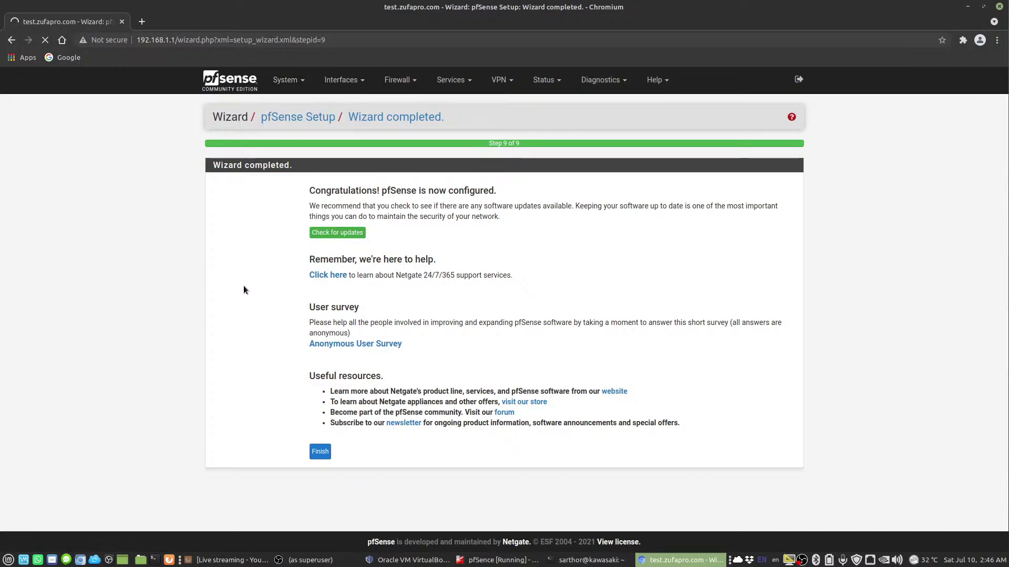
{"action": "left_click", "coordinate": [279, 81]}
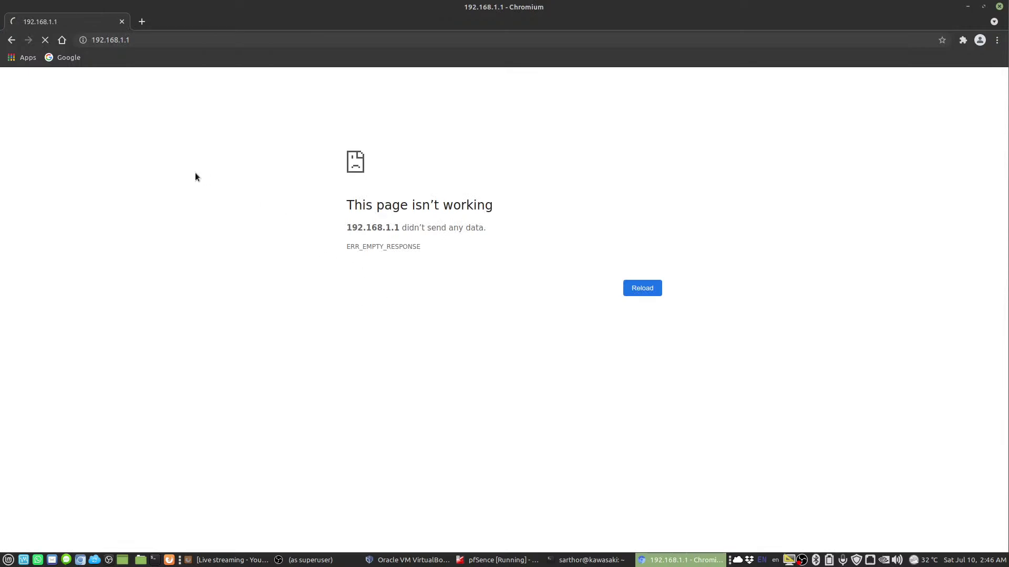
Reload 192.168.1.1 in the browser, checking the VM console meanwhile
{"action": "left_click", "coordinate": [156, 46]}
{"action": "left_click", "coordinate": [169, 40]}
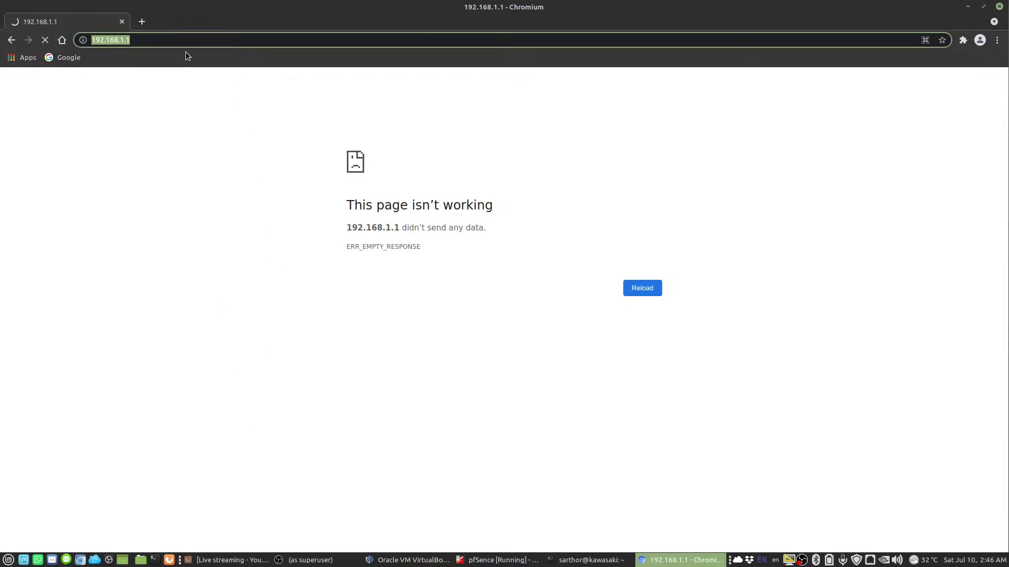
{"action": "left_click", "coordinate": [476, 559]}
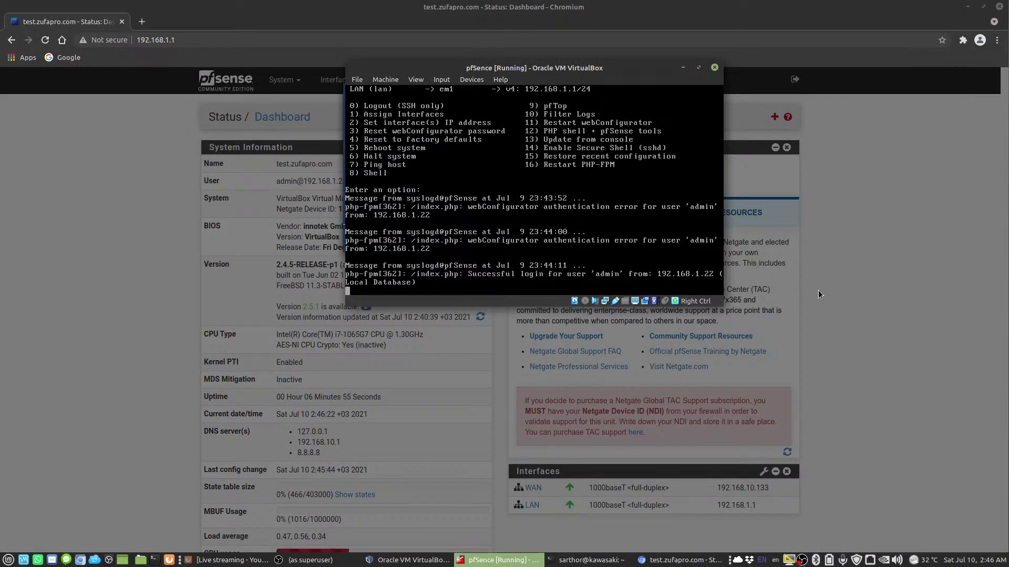
{"action": "left_click", "coordinate": [818, 290]}
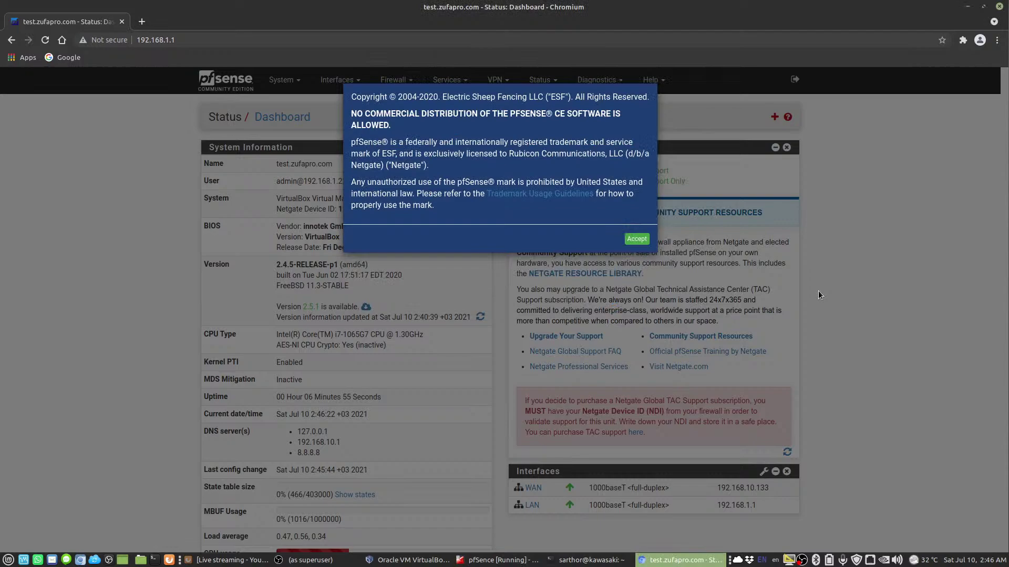
Accept the copyright notice, close the survey message, and remove the Netgate Services And Support widget
{"action": "left_click", "coordinate": [631, 242]}
{"action": "left_click", "coordinate": [638, 188]}
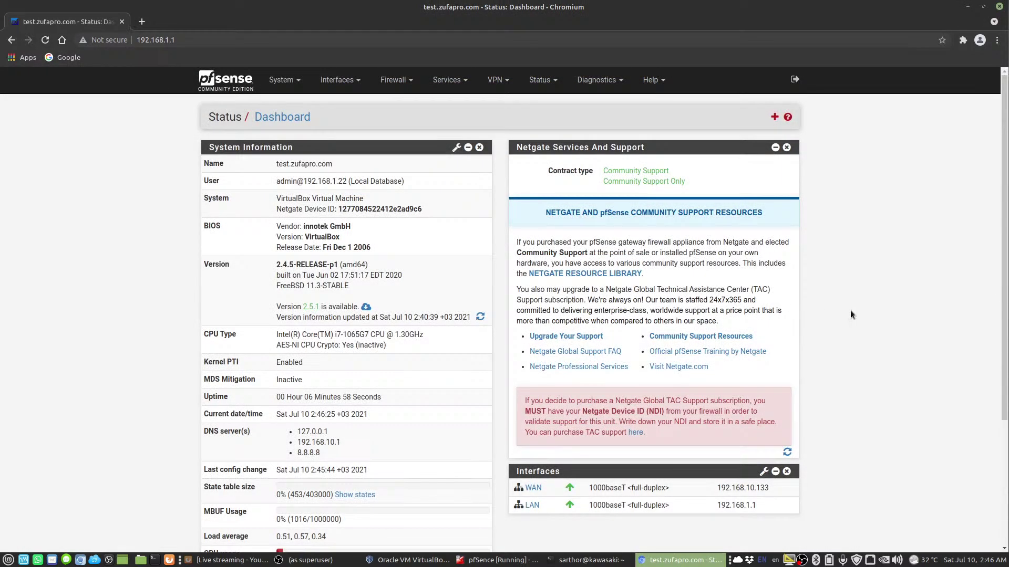
{"action": "scroll", "coordinate": [631, 342], "scroll_direction": "down", "scroll_amount": 1}
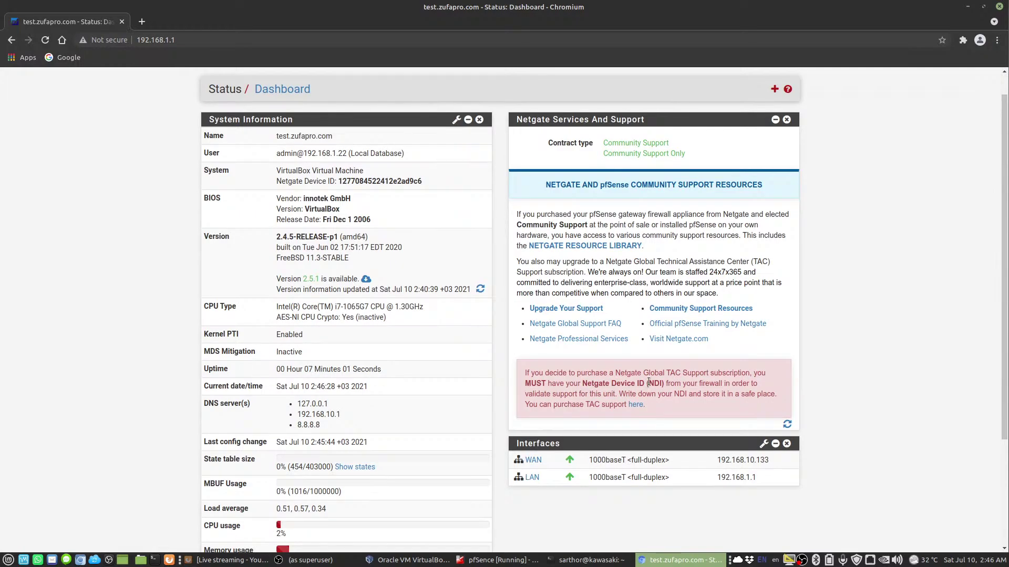
{"action": "scroll", "coordinate": [521, 345], "scroll_direction": "down", "scroll_amount": 4}
{"action": "scroll", "coordinate": [415, 270], "scroll_direction": "up", "scroll_amount": 6}
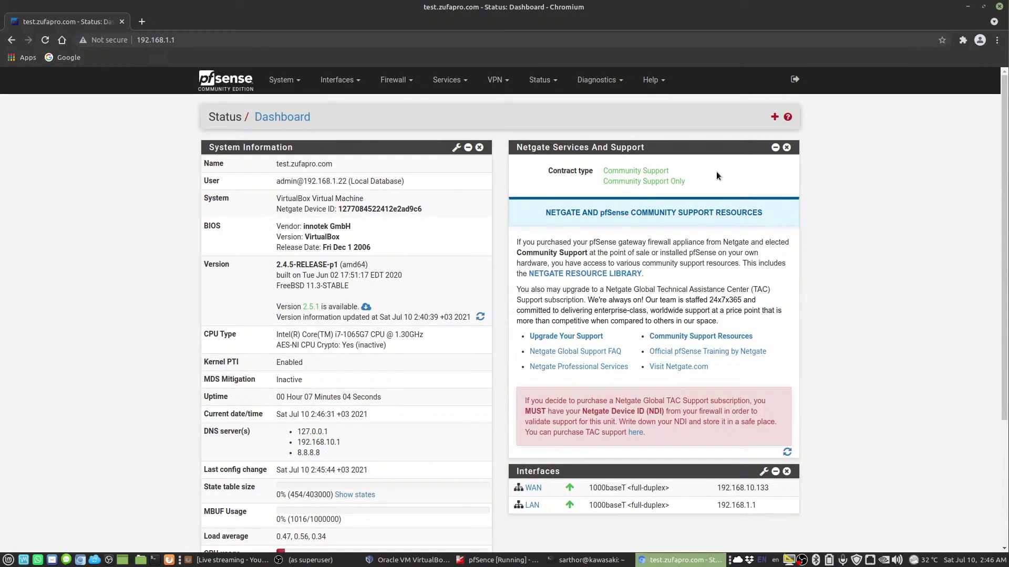
{"action": "left_click", "coordinate": [786, 148]}
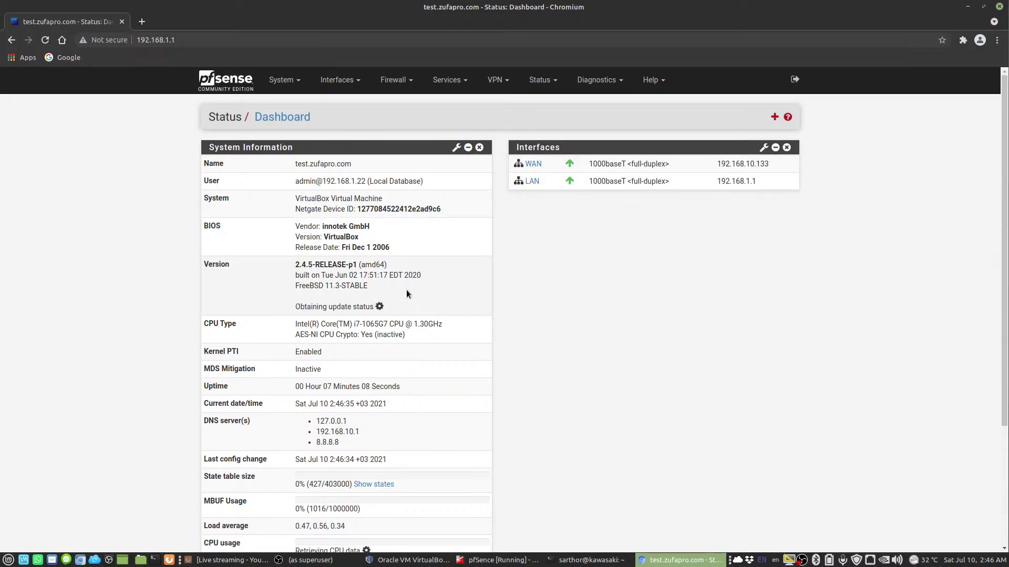
Add the OpenVPN, Firewall Logs and Interfaces widgets to the dashboard, then open the System menu
{"action": "scroll", "coordinate": [443, 292], "scroll_direction": "down", "scroll_amount": 3}
{"action": "scroll", "coordinate": [446, 292], "scroll_direction": "up", "scroll_amount": 3}
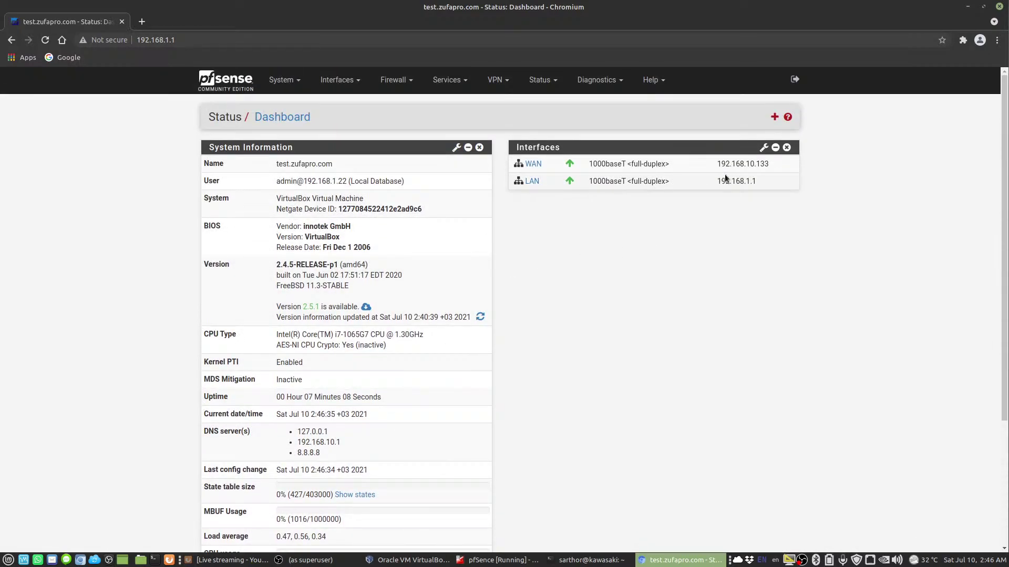
{"action": "left_click", "coordinate": [774, 117]}
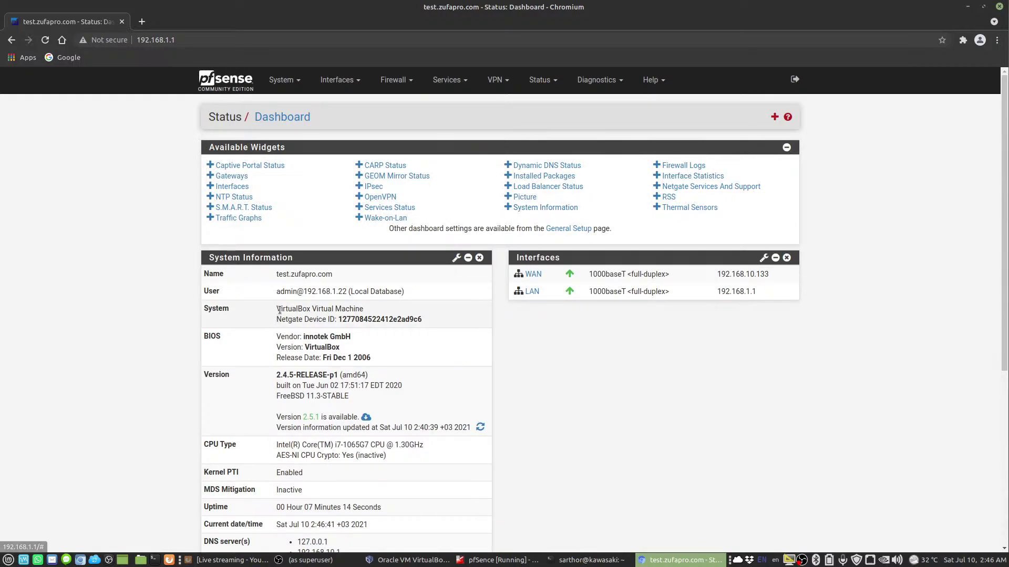
{"action": "left_click", "coordinate": [370, 197]}
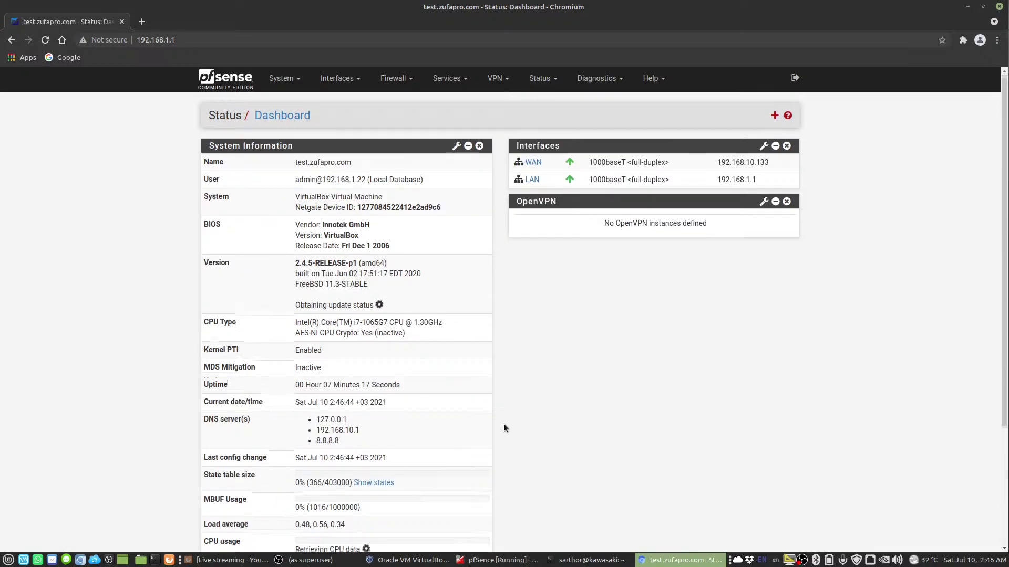
{"action": "scroll", "coordinate": [504, 423], "scroll_direction": "down", "scroll_amount": 4}
{"action": "scroll", "coordinate": [503, 418], "scroll_direction": "up", "scroll_amount": 4}
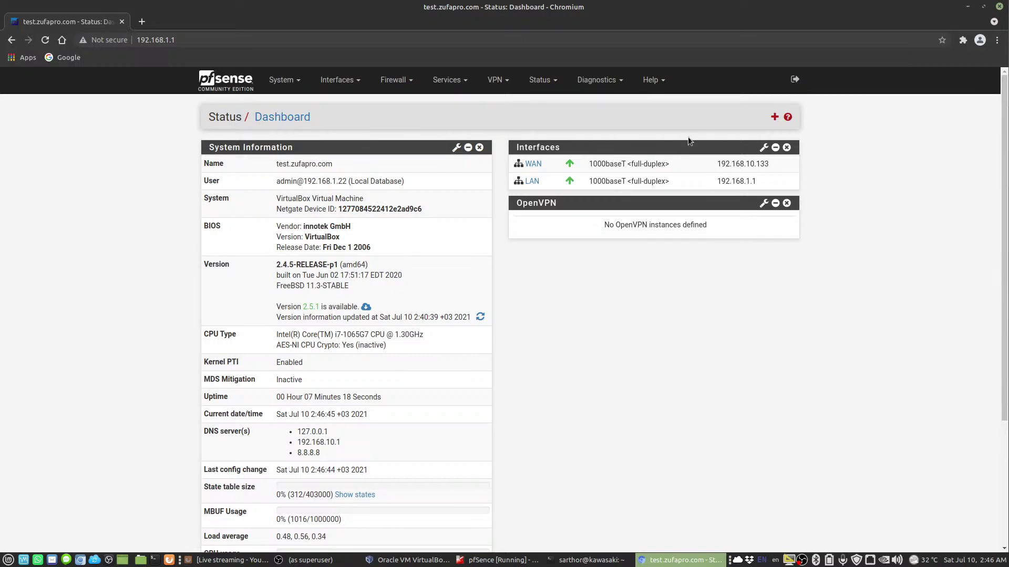
{"action": "left_click", "coordinate": [774, 117]}
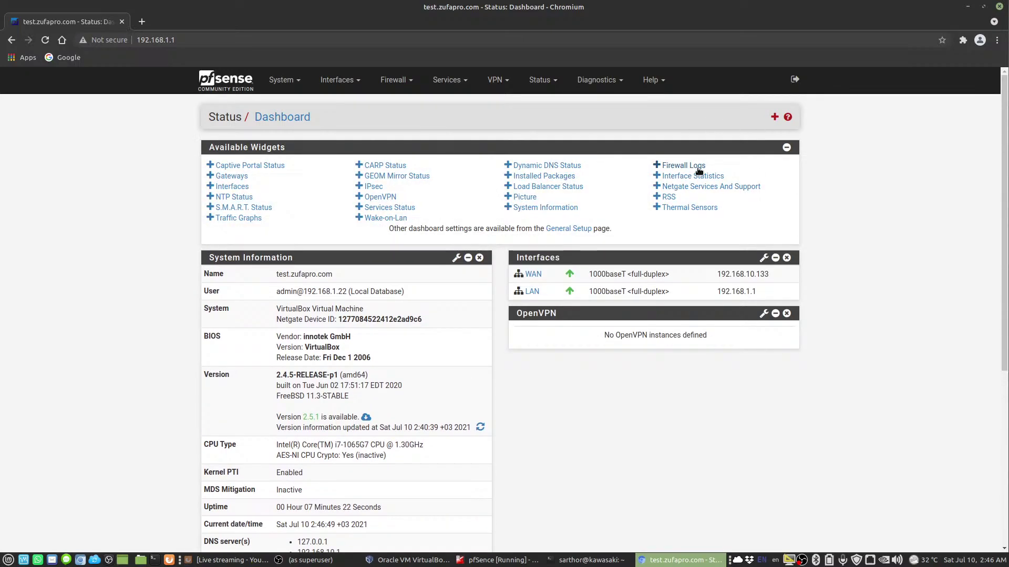
{"action": "left_click", "coordinate": [685, 166]}
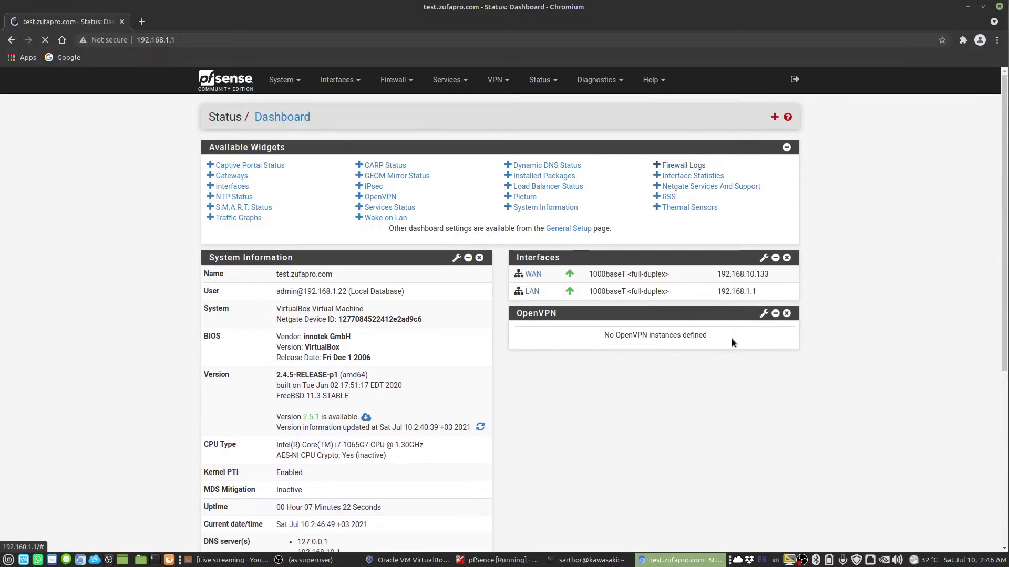
{"action": "left_click", "coordinate": [770, 119]}
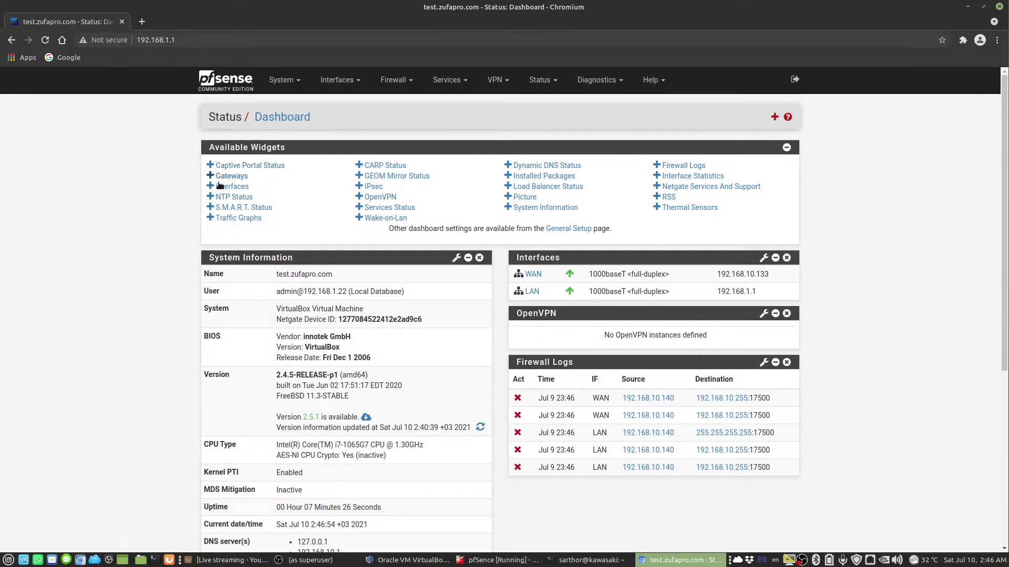
{"action": "left_click", "coordinate": [232, 187]}
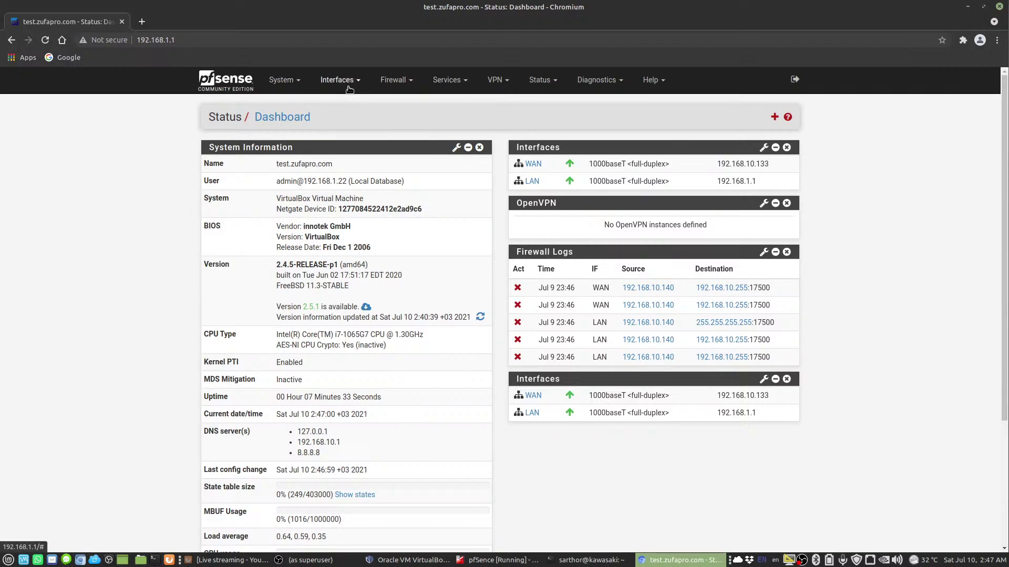
{"action": "left_click", "coordinate": [289, 83]}
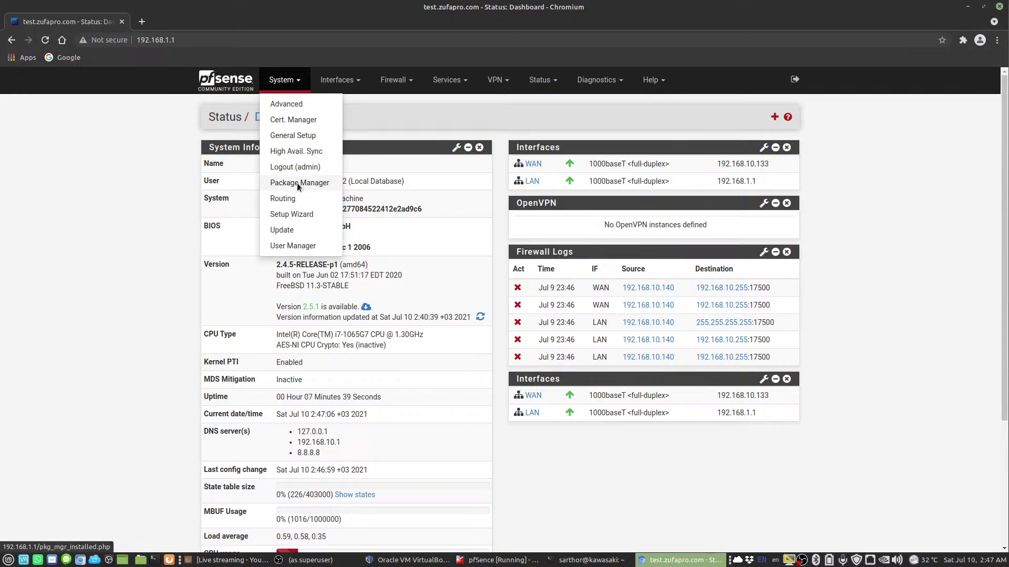
Browse Package Manager's Available Packages from acme down the list and back to the top
{"action": "left_click", "coordinate": [298, 184]}
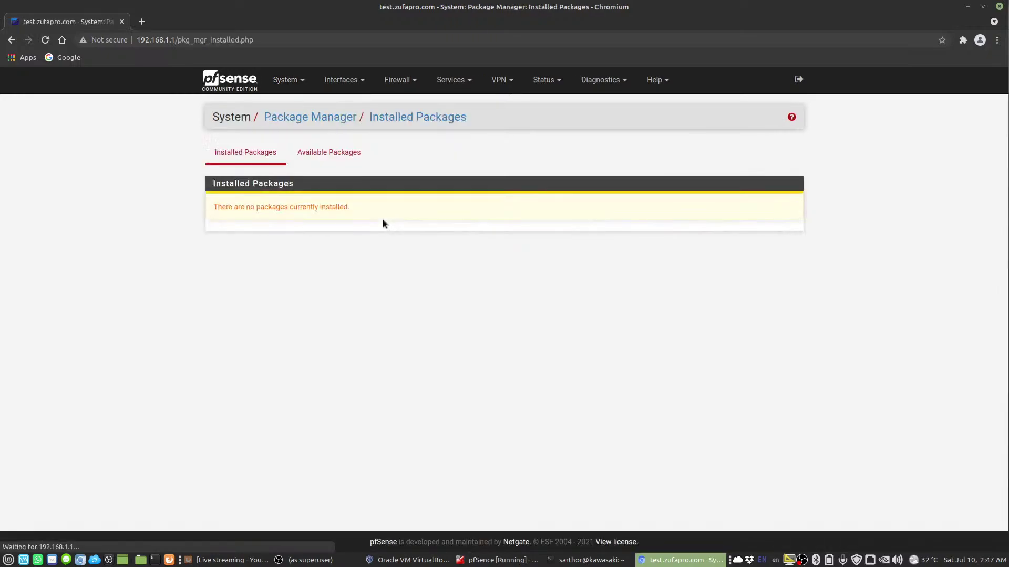
{"action": "left_click", "coordinate": [320, 158]}
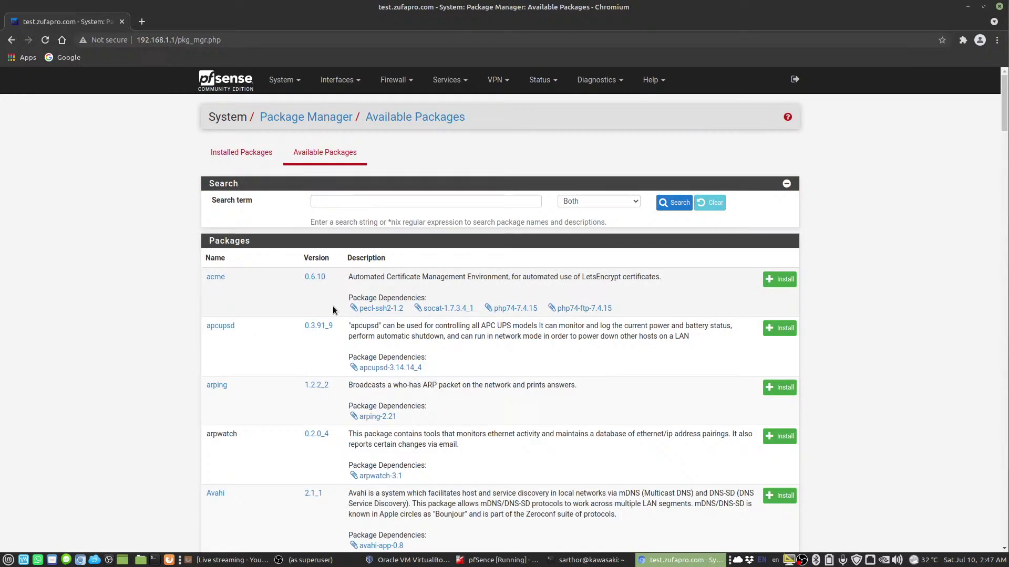
{"action": "scroll", "coordinate": [265, 316], "scroll_direction": "down", "scroll_amount": 7}
{"action": "scroll", "coordinate": [269, 318], "scroll_direction": "down", "scroll_amount": 11}
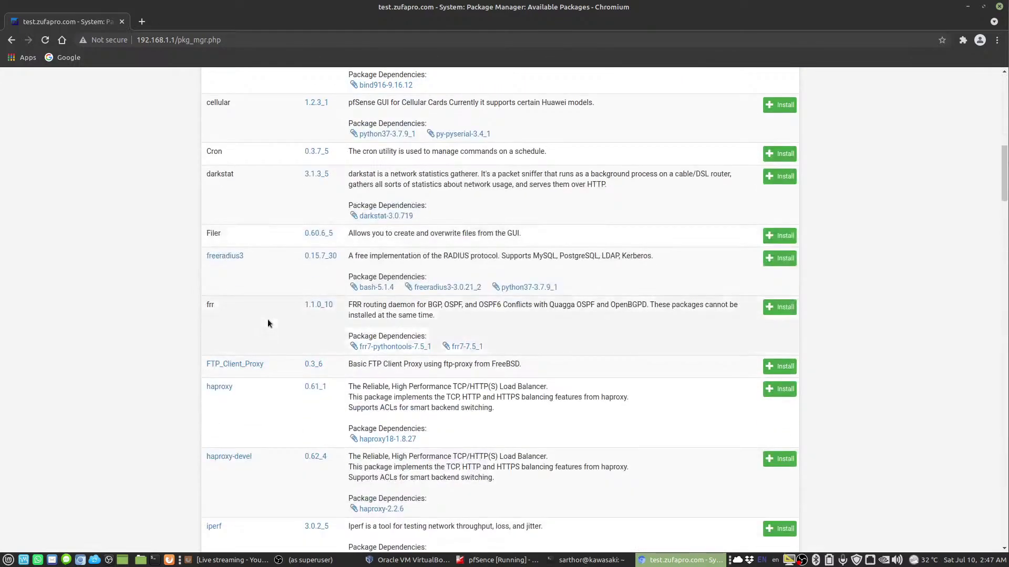
{"action": "scroll", "coordinate": [266, 325], "scroll_direction": "down", "scroll_amount": 8}
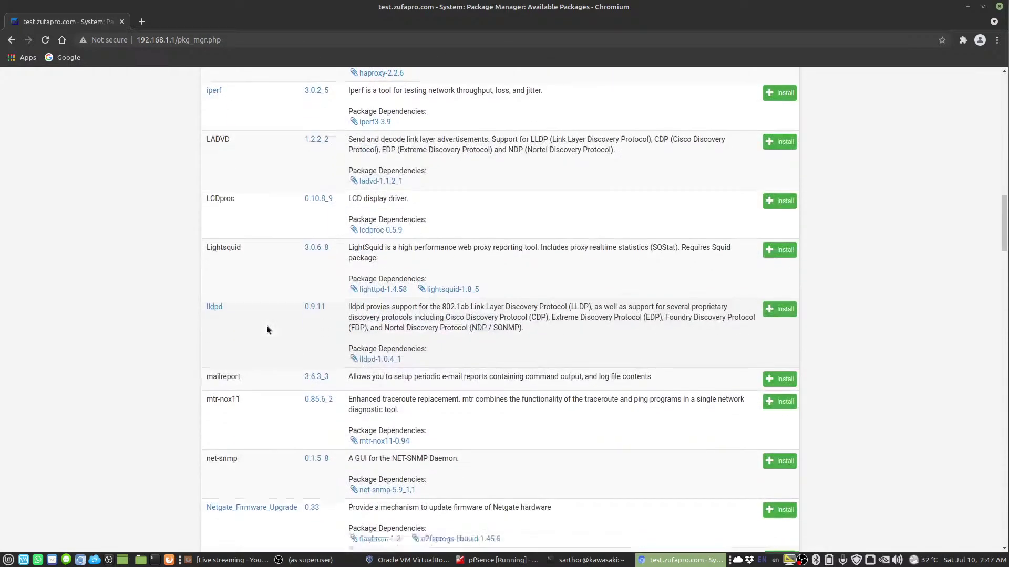
{"action": "scroll", "coordinate": [318, 451], "scroll_direction": "down", "scroll_amount": 5}
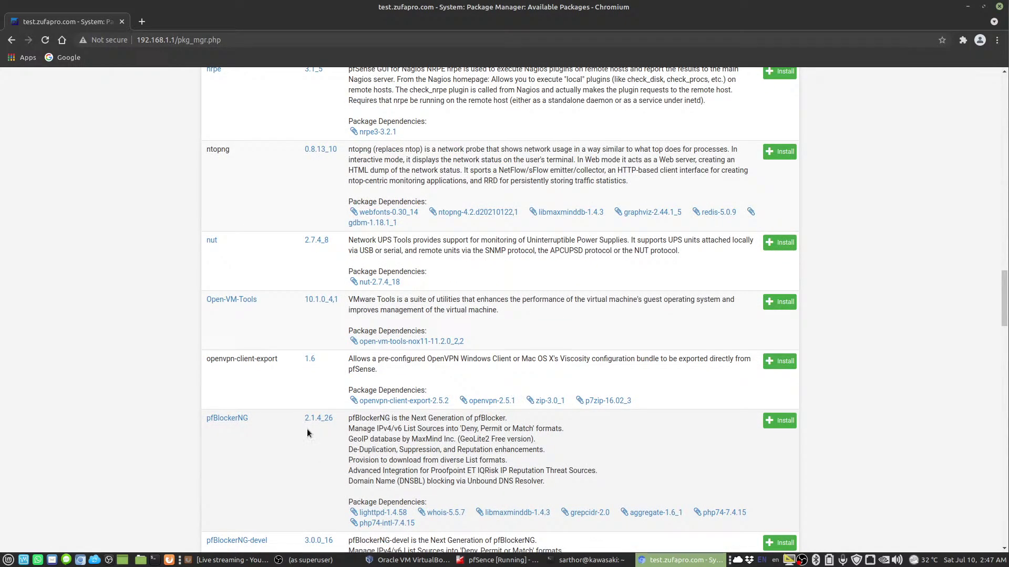
{"action": "scroll", "coordinate": [267, 455], "scroll_direction": "down", "scroll_amount": 4}
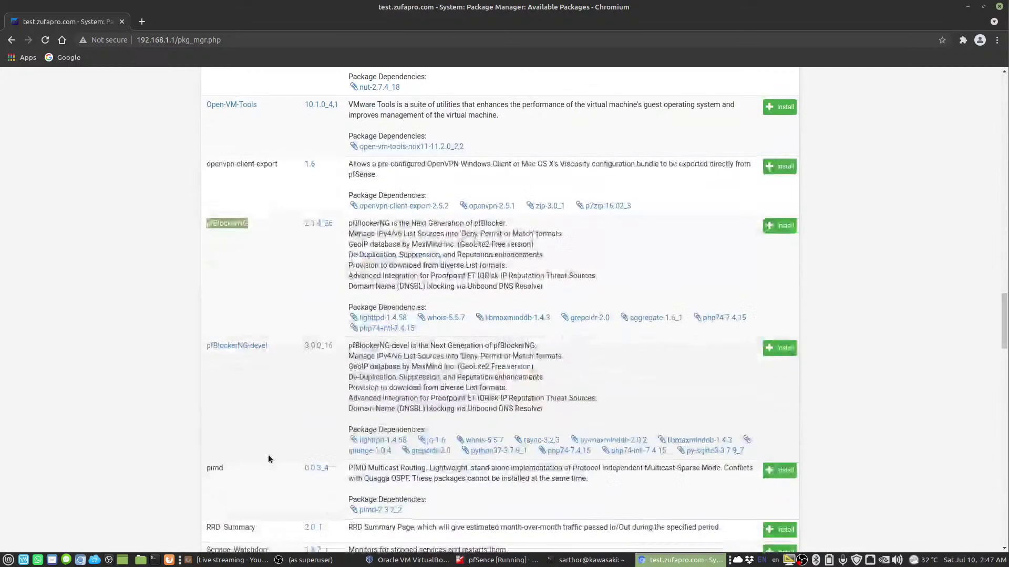
{"action": "scroll", "coordinate": [257, 397], "scroll_direction": "down", "scroll_amount": 4}
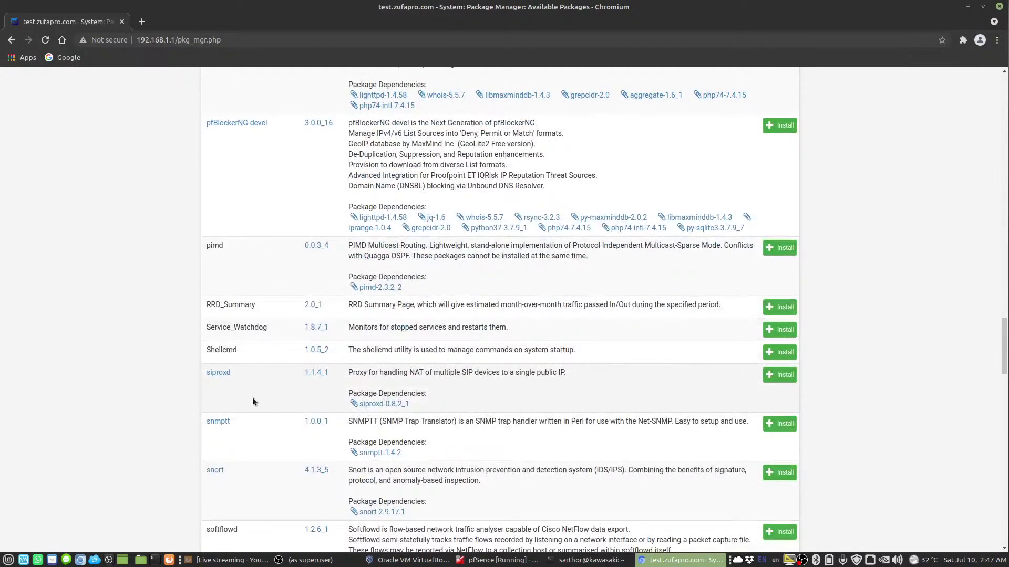
{"action": "scroll", "coordinate": [251, 400], "scroll_direction": "down", "scroll_amount": 4}
{"action": "scroll", "coordinate": [252, 402], "scroll_direction": "down", "scroll_amount": 4}
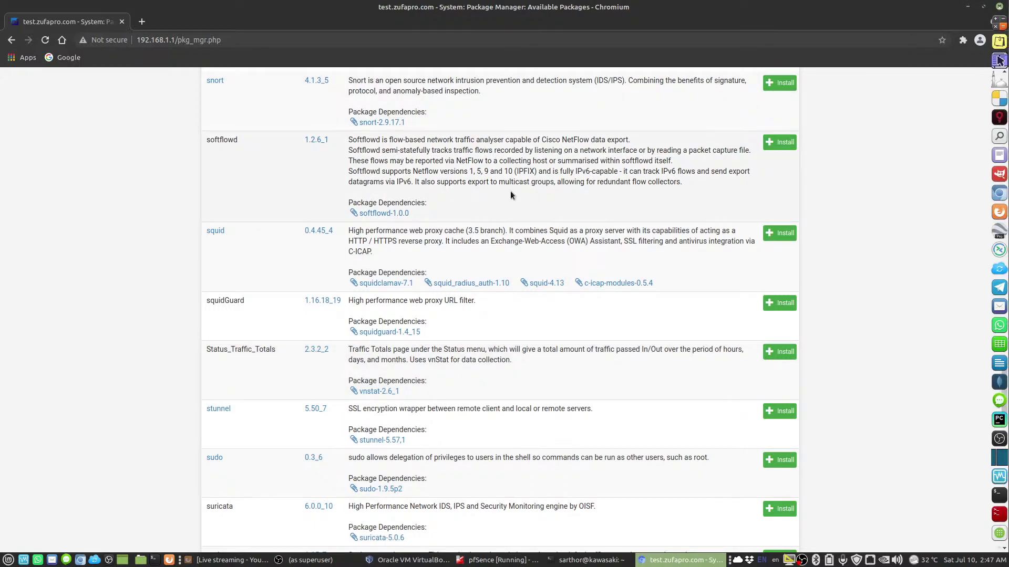
{"action": "scroll", "coordinate": [467, 381], "scroll_direction": "down", "scroll_amount": 10}
{"action": "scroll", "coordinate": [439, 353], "scroll_direction": "up", "scroll_amount": 20}
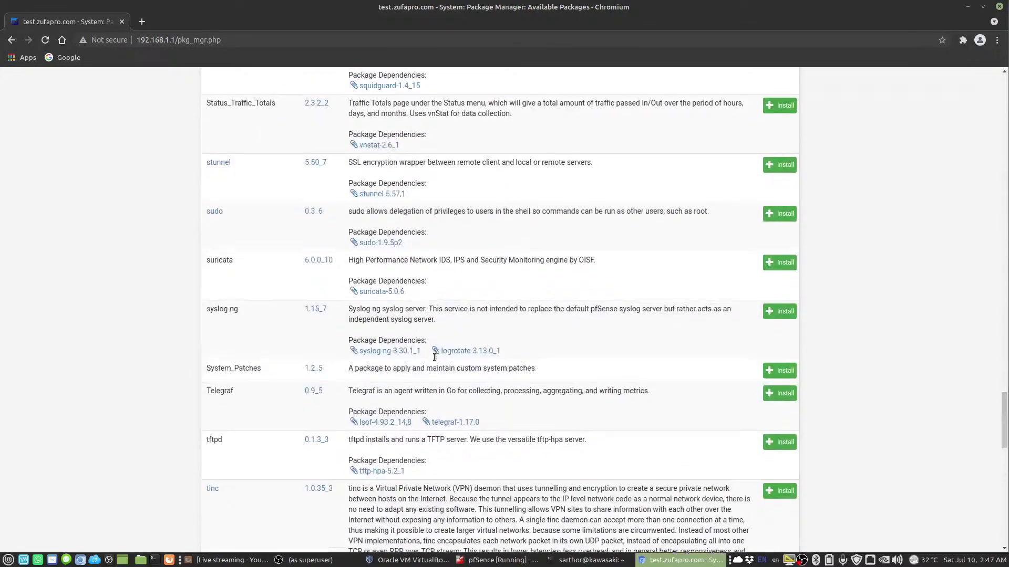
{"action": "scroll", "coordinate": [443, 357], "scroll_direction": "up", "scroll_amount": 20}
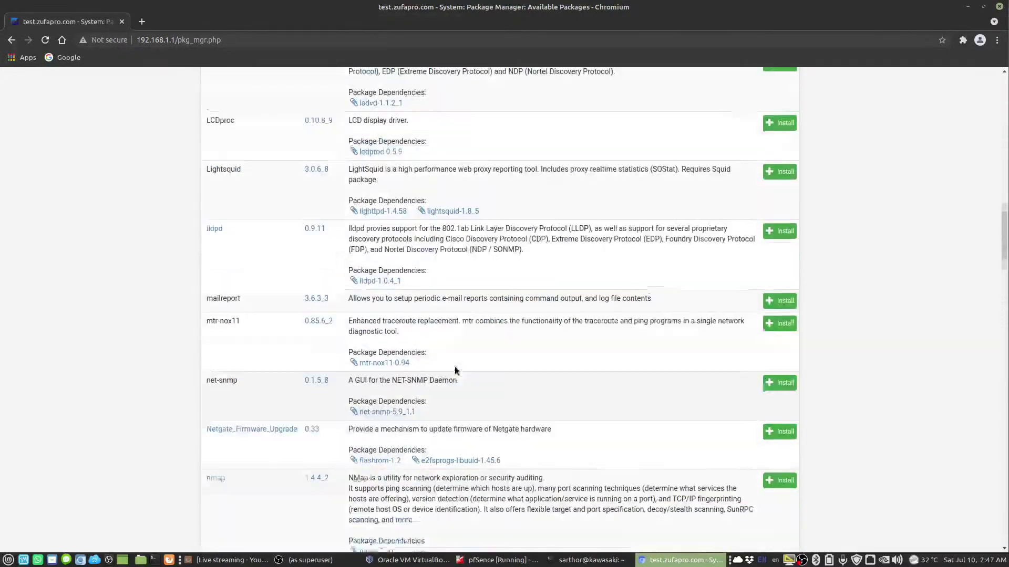
{"action": "scroll", "coordinate": [430, 336], "scroll_direction": "up", "scroll_amount": 3}
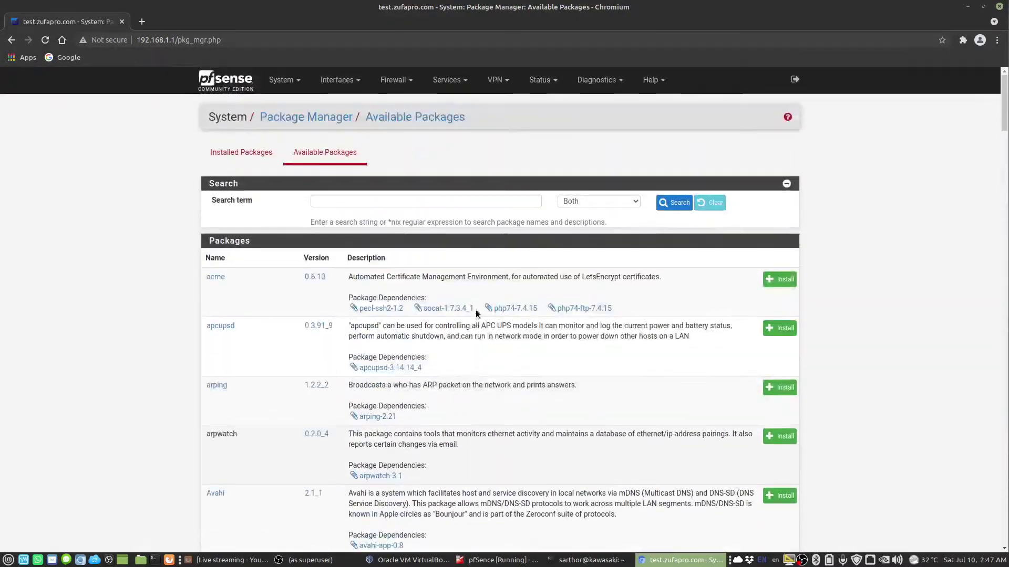
Look over the VPN and Status menus, then go to Services > Dynamic DNS clients
{"action": "left_click", "coordinate": [497, 80]}
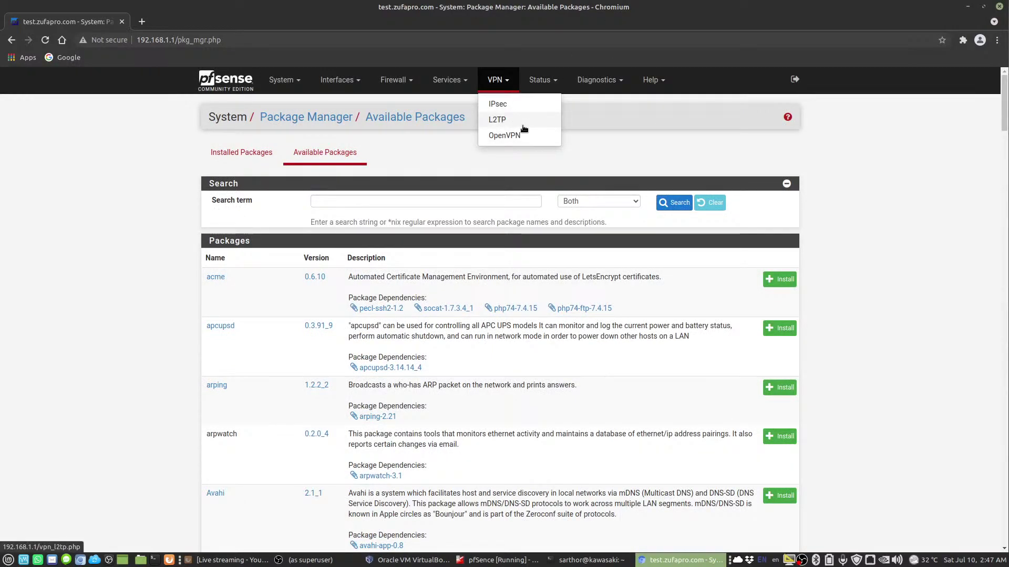
{"action": "left_click", "coordinate": [555, 80]}
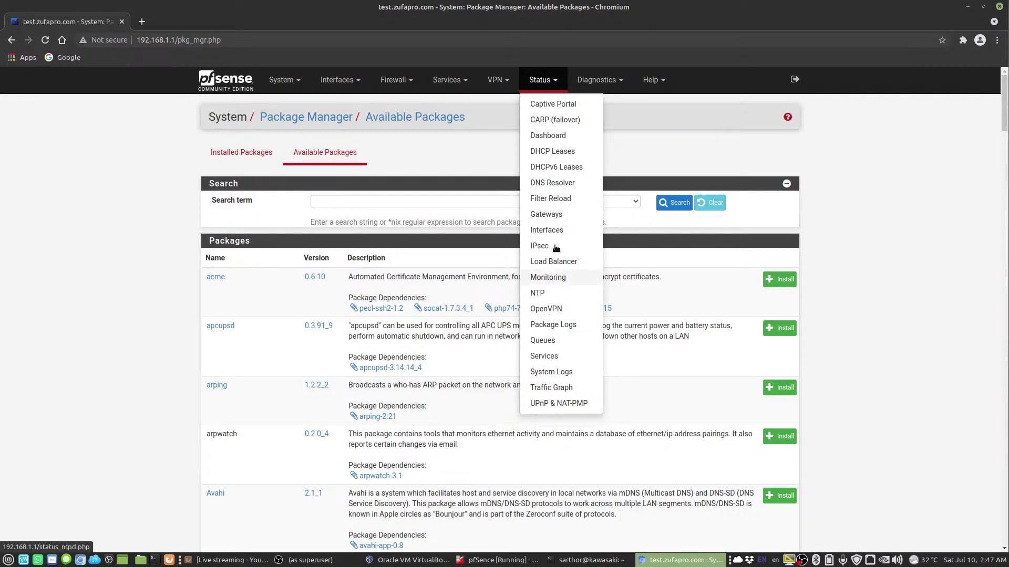
{"action": "left_click", "coordinate": [447, 80]}
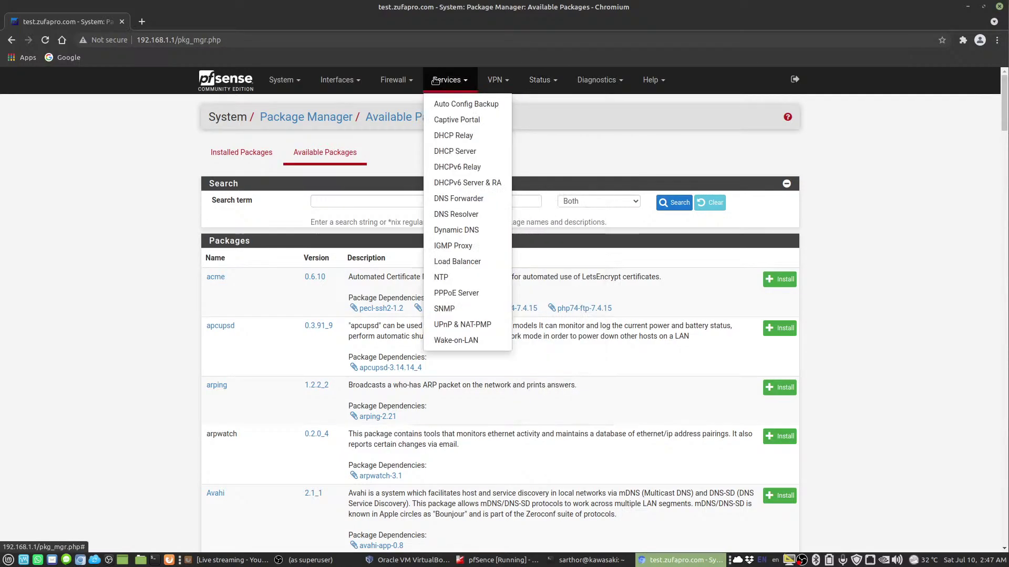
{"action": "left_click", "coordinate": [471, 232]}
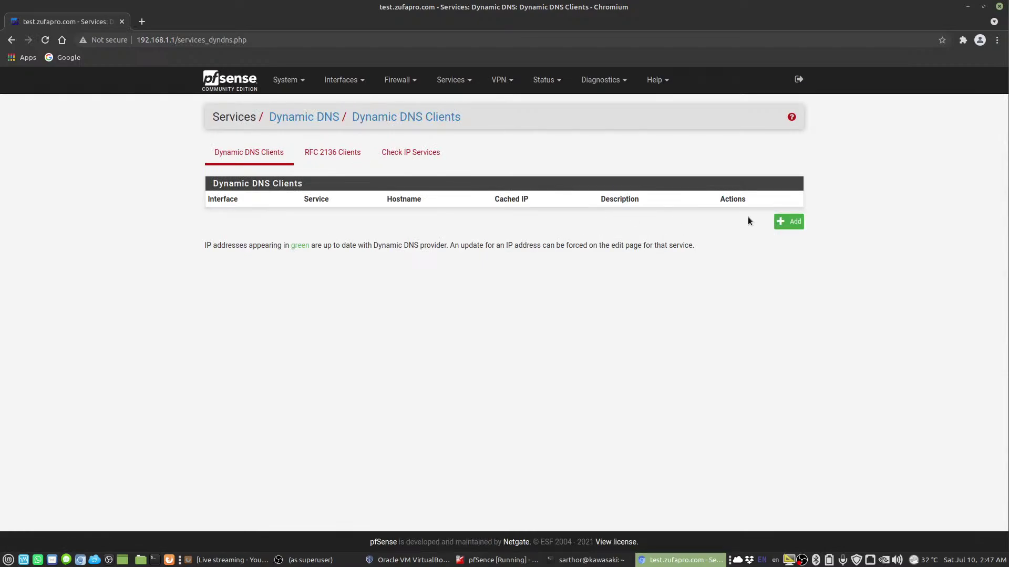
Start a new Dynamic DNS client, browse providers keeping All-Inkl.com, and briefly show the VM console
{"action": "left_click", "coordinate": [797, 223]}
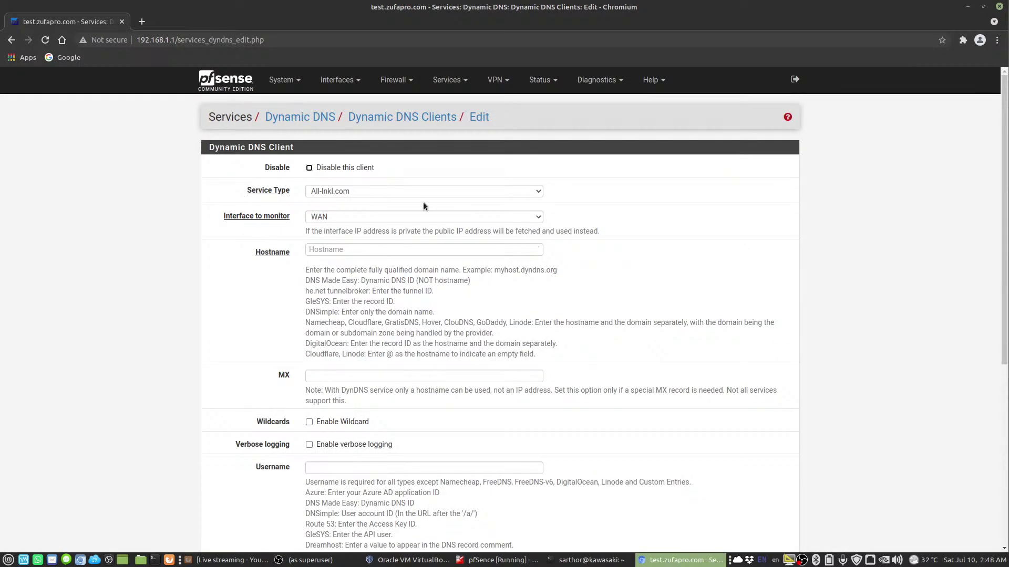
{"action": "left_click", "coordinate": [389, 192]}
{"action": "scroll", "coordinate": [394, 253], "scroll_direction": "down", "scroll_amount": 6}
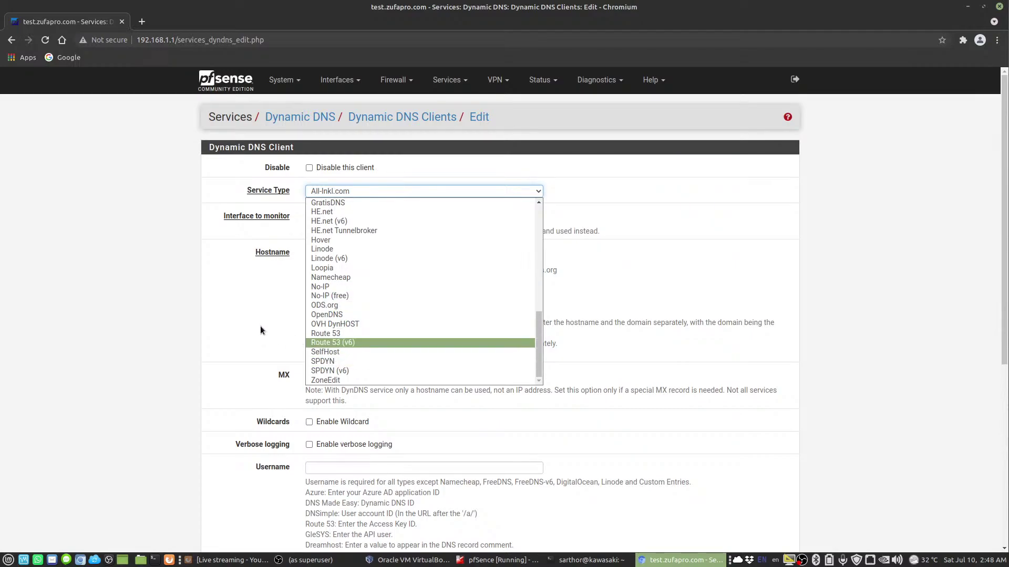
{"action": "left_click", "coordinate": [269, 314]}
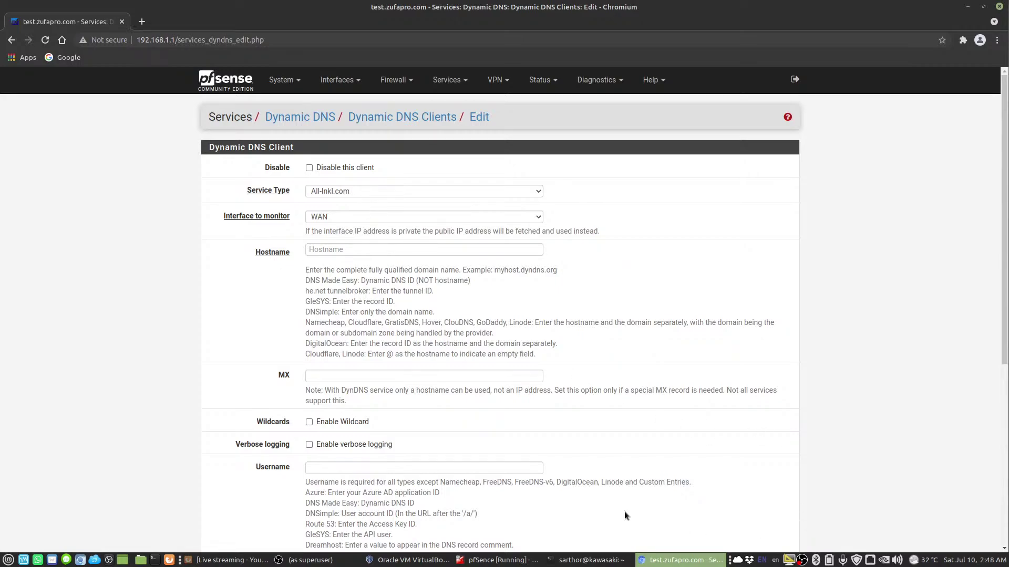
{"action": "left_click", "coordinate": [496, 561]}
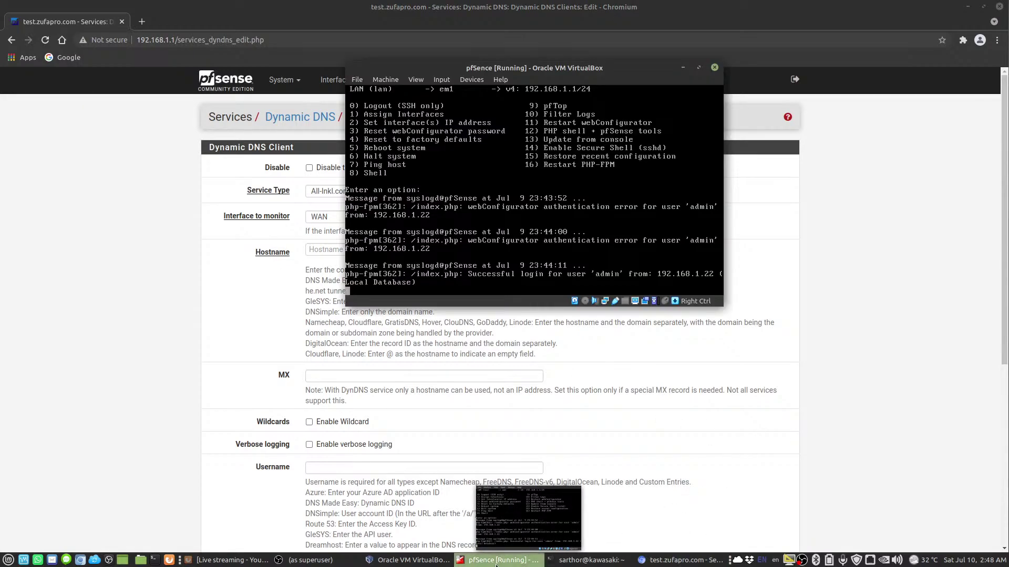
{"action": "left_click", "coordinate": [500, 561]}
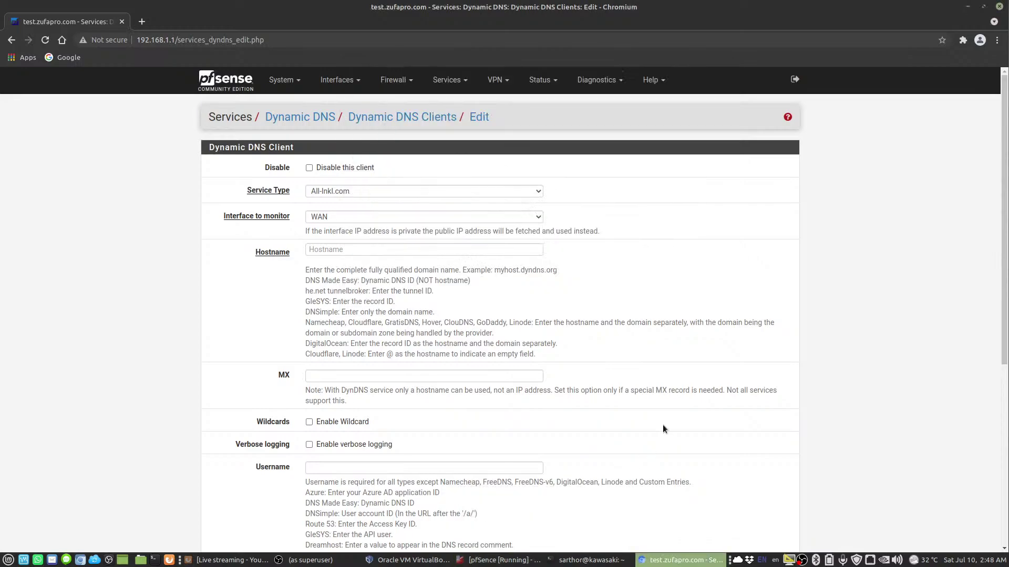
Return to the dashboard and view the WAN interface settings
{"action": "left_click", "coordinate": [235, 88]}
{"action": "left_click", "coordinate": [336, 80]}
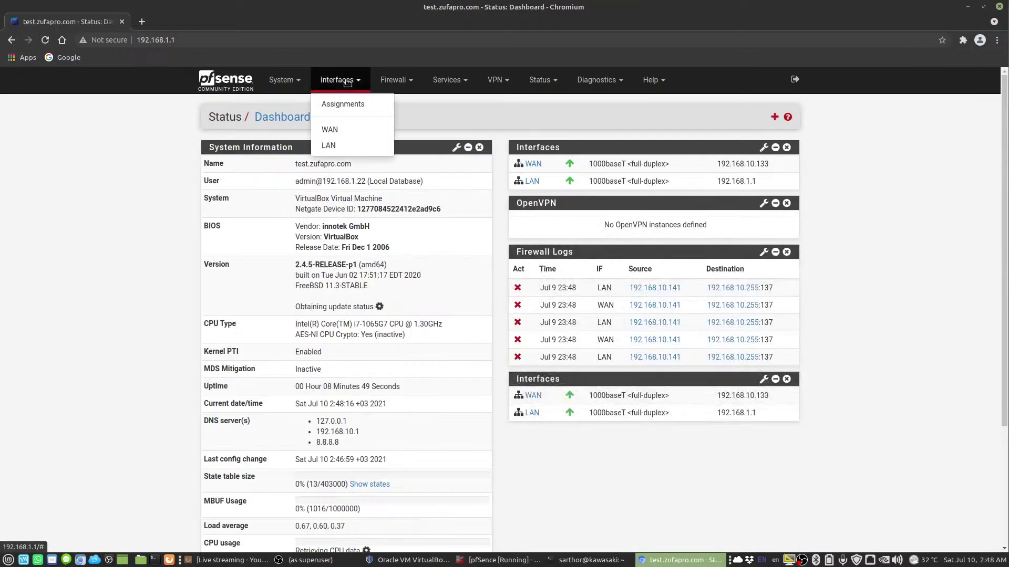
{"action": "left_click", "coordinate": [338, 130]}
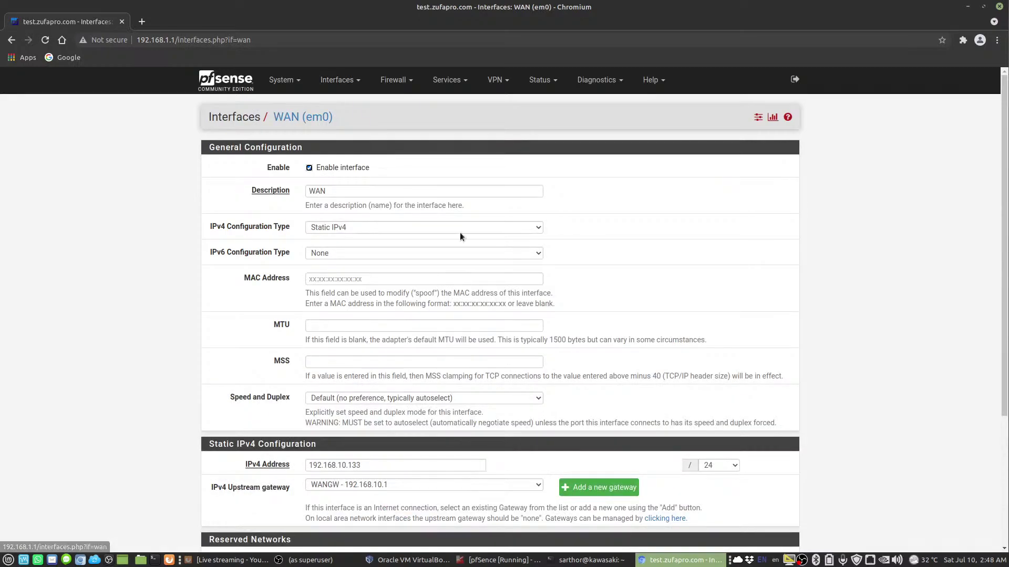
Review the LAN interface settings, then view the System > Routing gateways list
{"action": "left_click", "coordinate": [337, 79]}
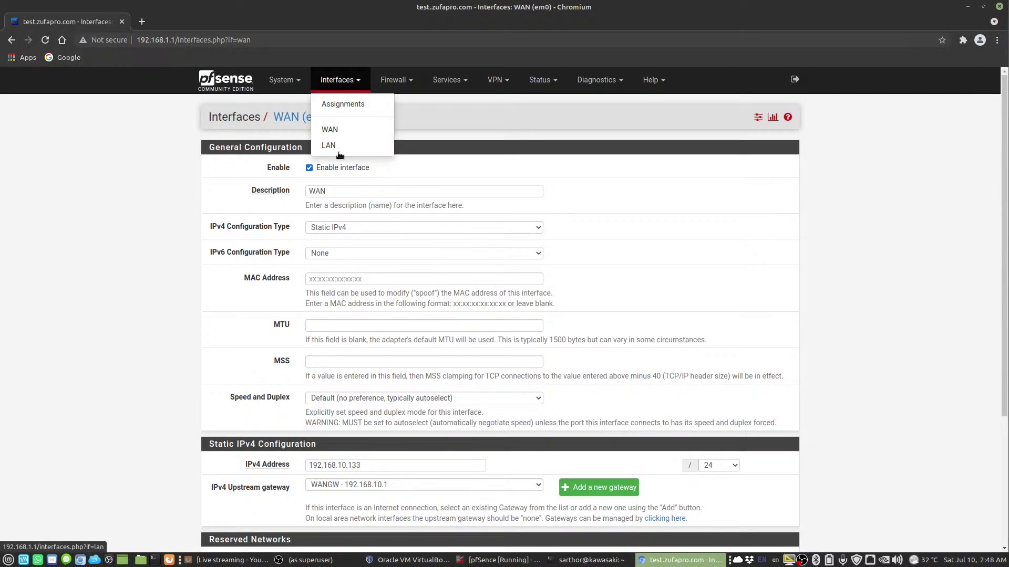
{"action": "left_click", "coordinate": [342, 143]}
{"action": "scroll", "coordinate": [465, 410], "scroll_direction": "down", "scroll_amount": 6}
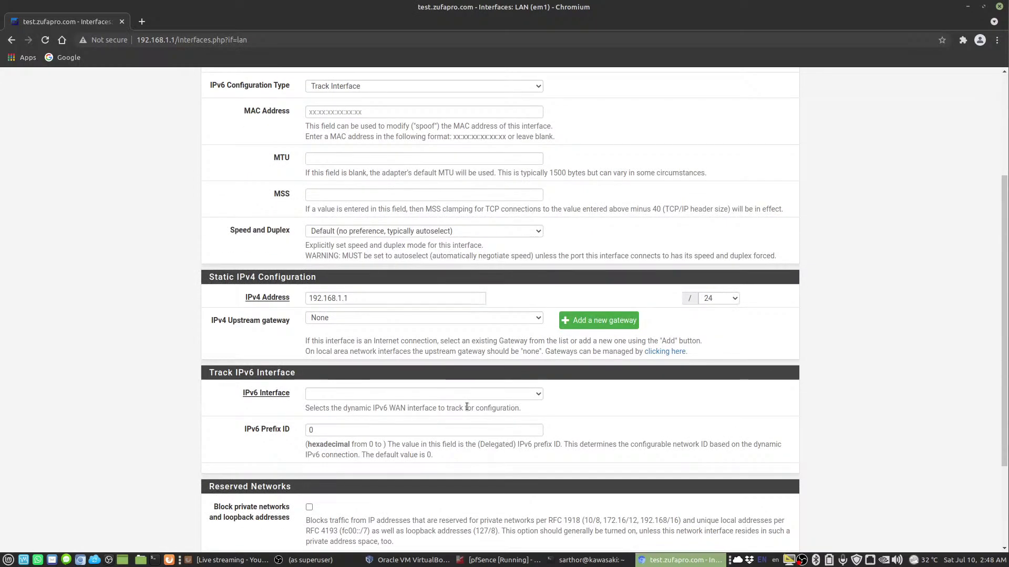
{"action": "scroll", "coordinate": [465, 402], "scroll_direction": "up", "scroll_amount": 6}
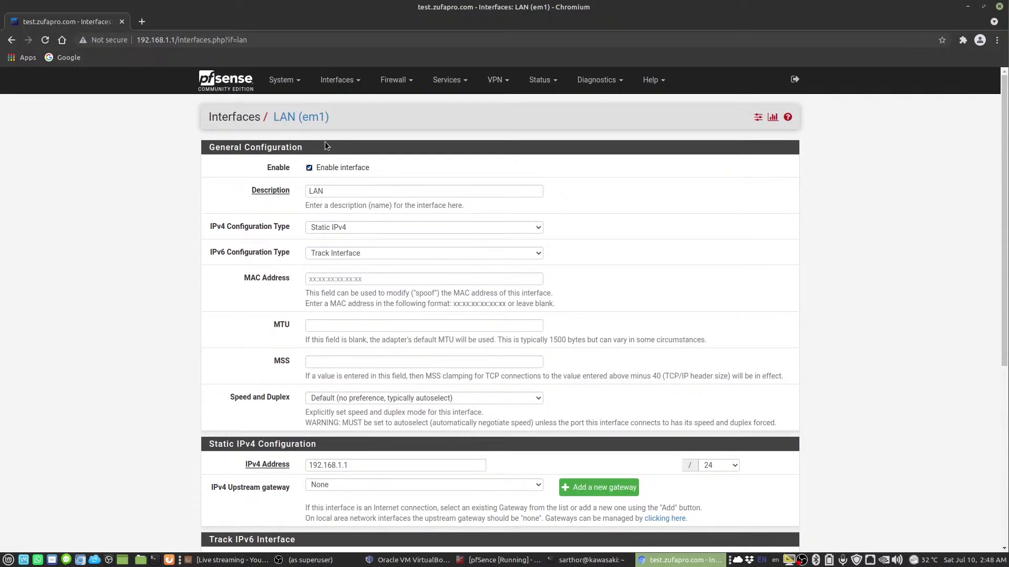
{"action": "left_click", "coordinate": [288, 81]}
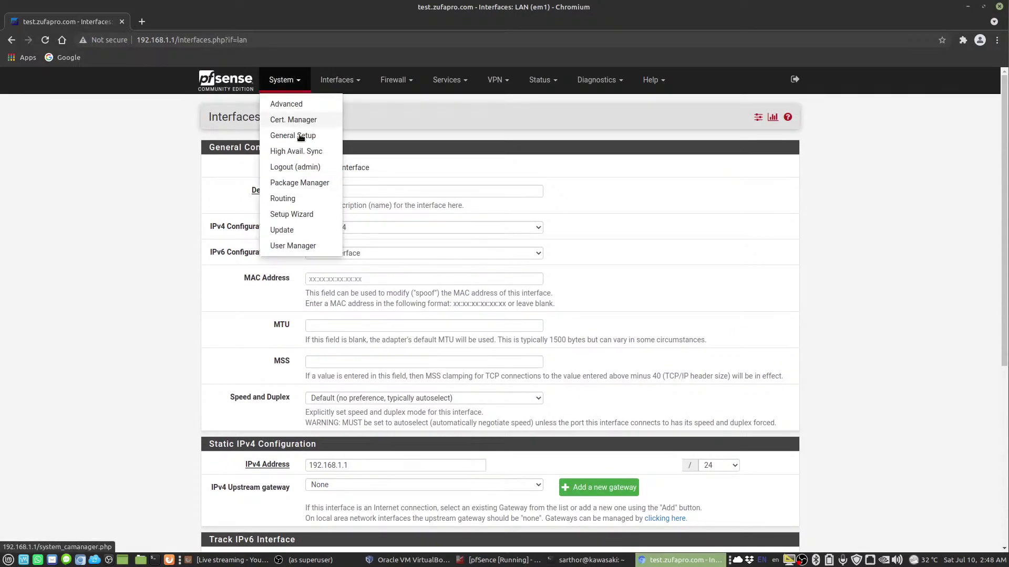
{"action": "left_click", "coordinate": [281, 198]}
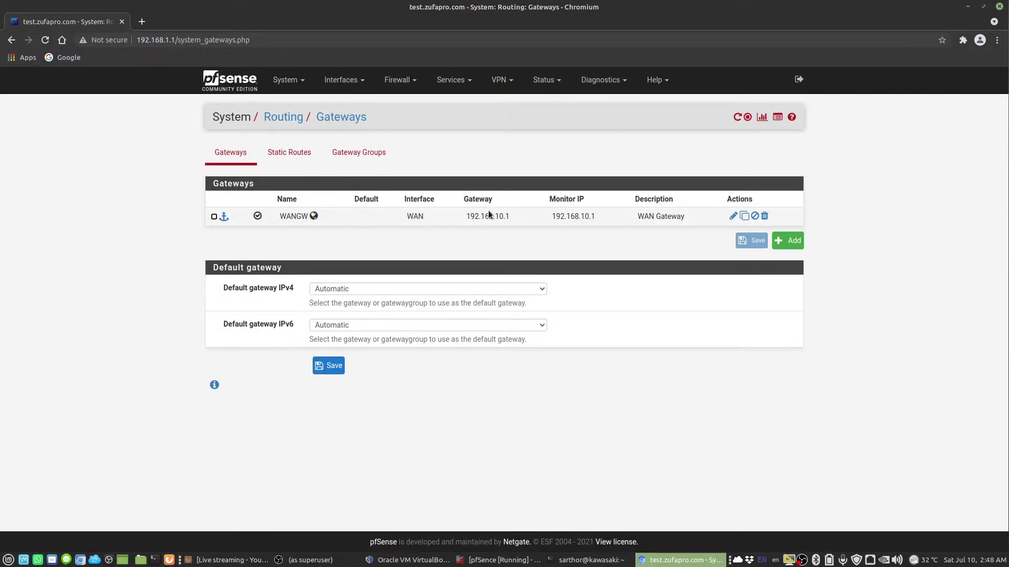